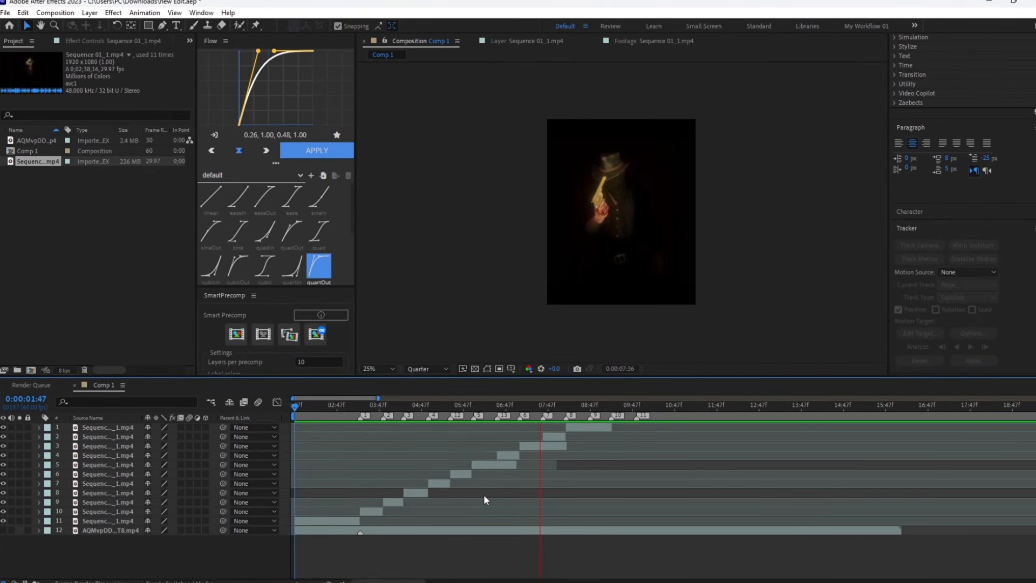
Step: Stop the preview and set the work area to end at 0:00:10:54, past the last beat marker
{"action": "key", "text": "space"}
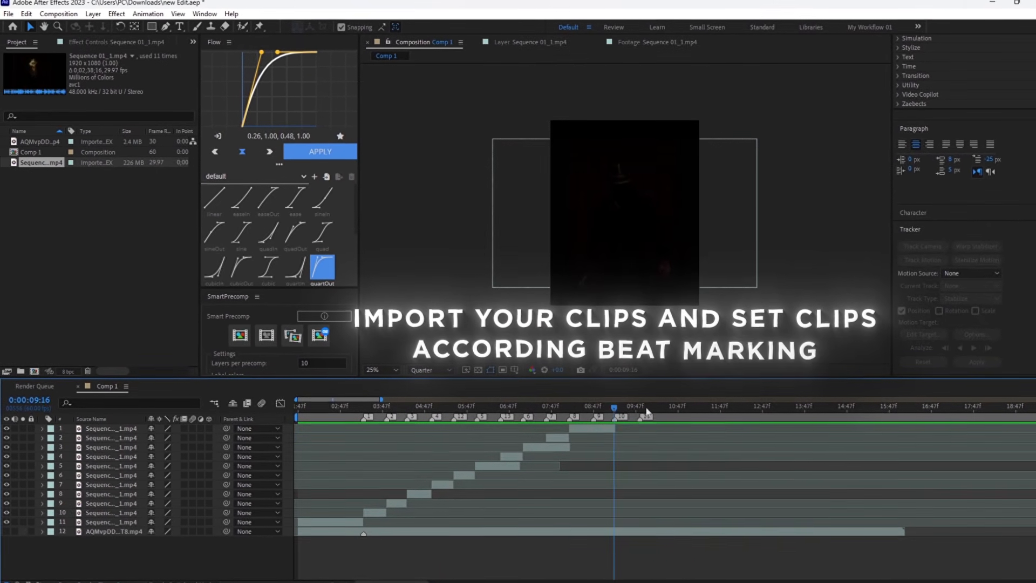
{"action": "left_click", "coordinate": [647, 407]}
{"action": "key", "text": "n"}
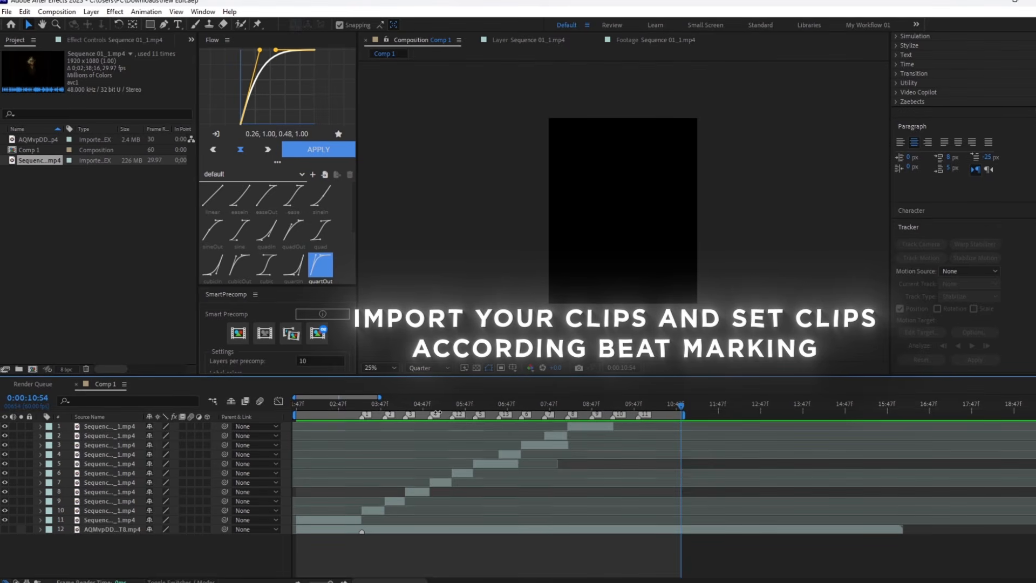
{"action": "key", "text": "equal"}
{"action": "key", "text": "equal"}
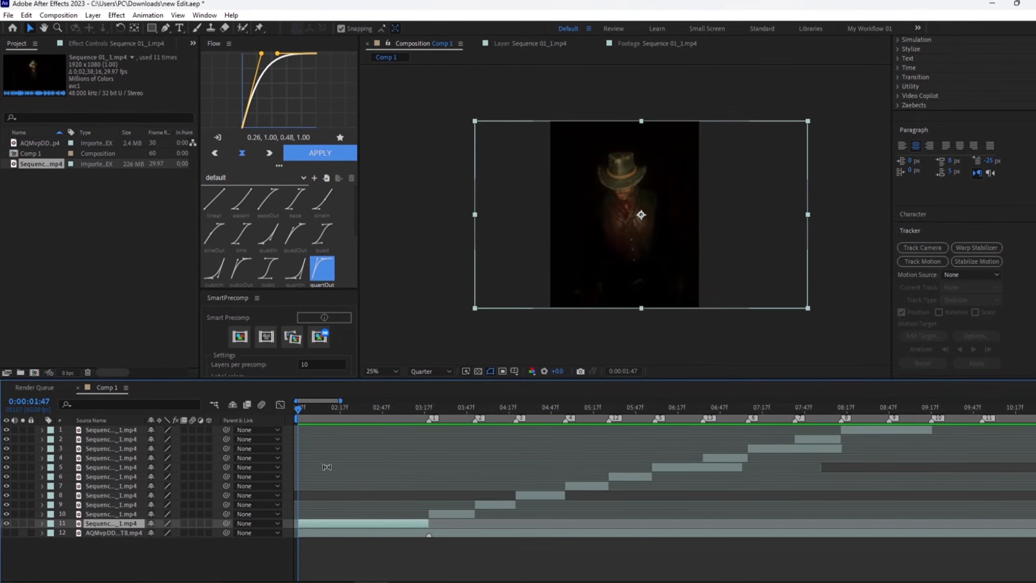
Step: Stabilize the position of the first clip on layer 11 by tracking the man's face forward, and apply the tracker
{"action": "left_click", "coordinate": [965, 258]}
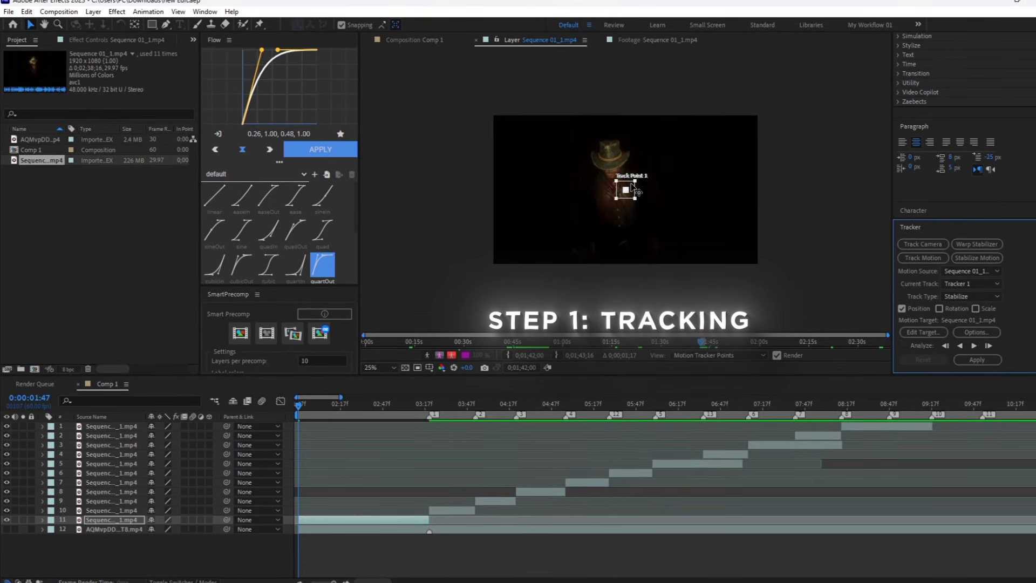
{"action": "mouse_move", "coordinate": [634, 182]}
{"action": "left_mouse_down"}
{"action": "mouse_move", "coordinate": [641, 175]}
{"action": "mouse_move", "coordinate": [610, 180]}
{"action": "mouse_move", "coordinate": [618, 194]}
{"action": "left_mouse_up"}
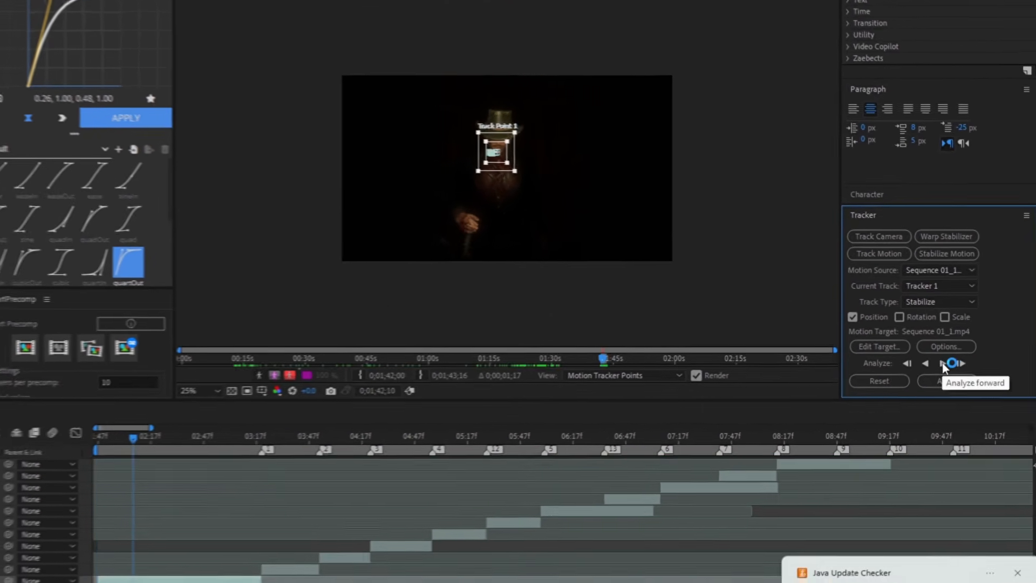
{"action": "left_click", "coordinate": [974, 348]}
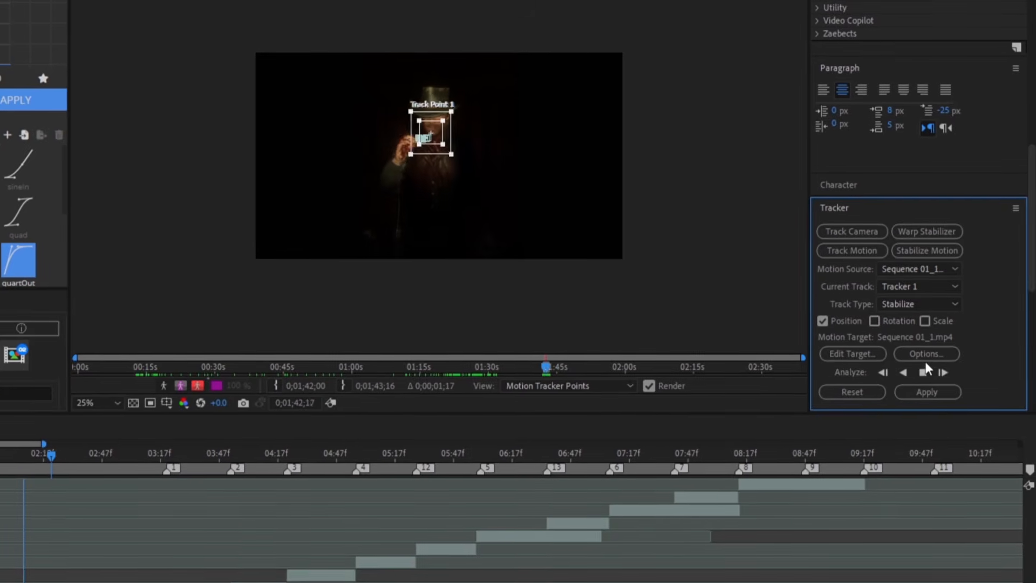
{"action": "left_click", "coordinate": [925, 369]}
{"action": "left_click", "coordinate": [925, 371]}
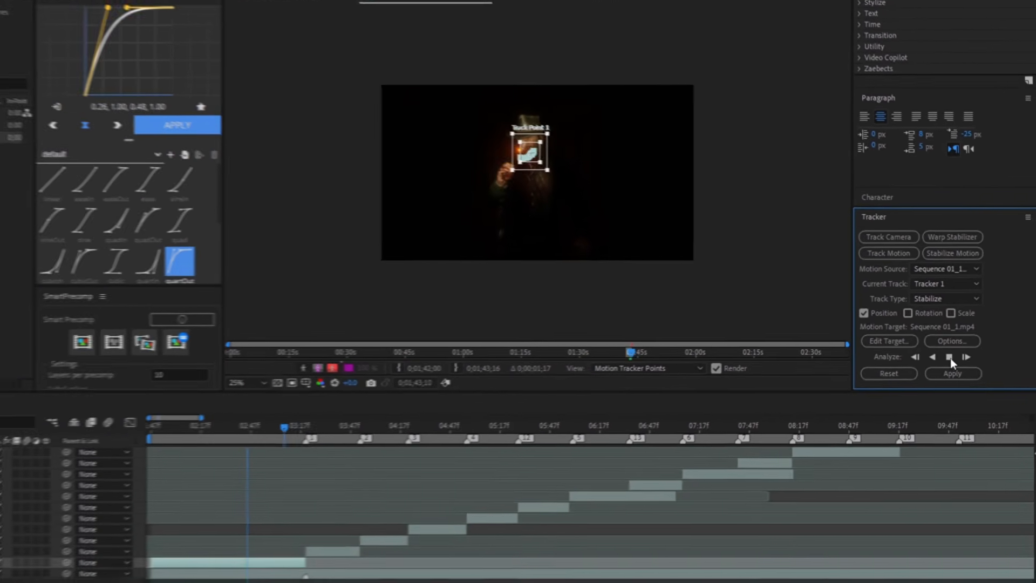
{"action": "left_click", "coordinate": [928, 389]}
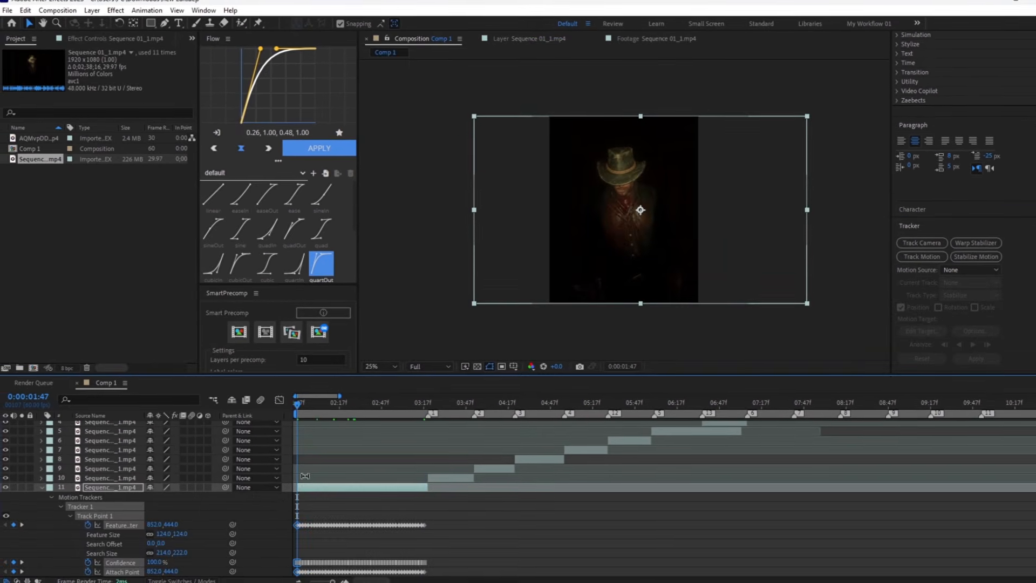
Step: Set the scale of the layer 11 clip to 135% so it fills the frame
{"action": "left_click_drag", "start_coordinate": [354, 408], "coordinate": [364, 408]}
{"action": "key", "text": "s"}
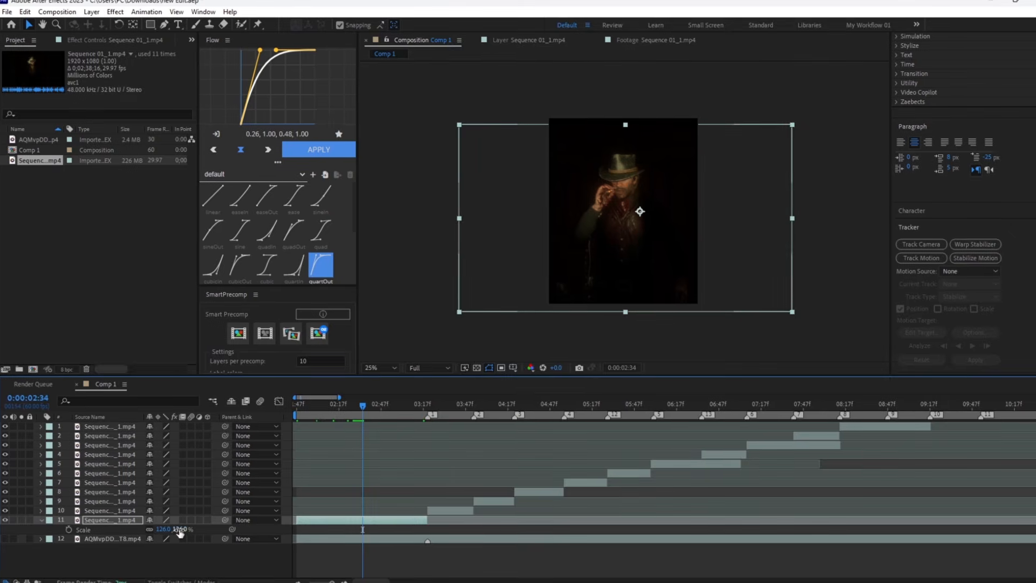
{"action": "left_click", "coordinate": [181, 533]}
{"action": "type", "text": "135"}
{"action": "key", "text": "Return"}
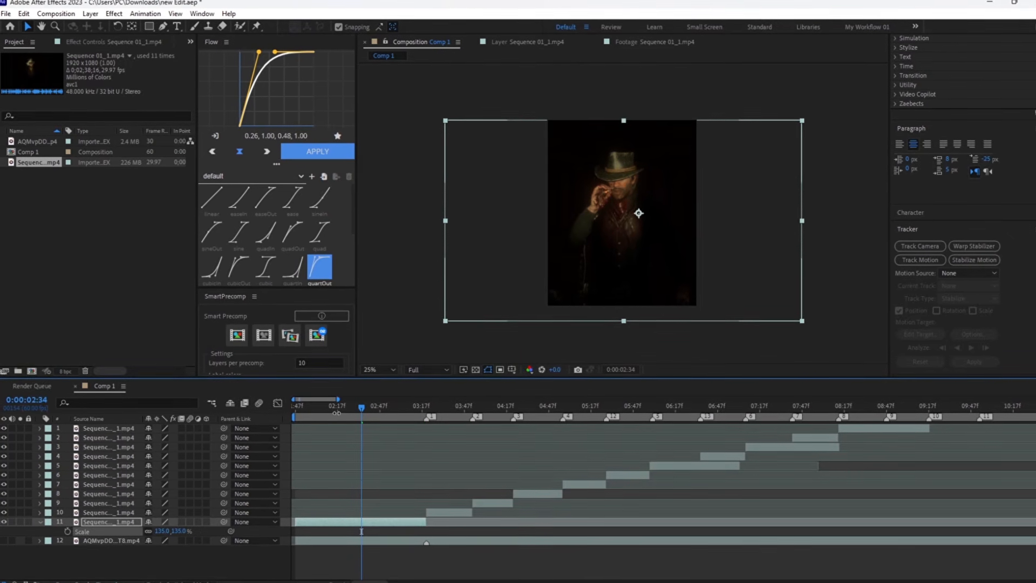
Step: Set the composition preview resolution to Third and play the stabilized first clip from its start
{"action": "left_click_drag", "start_coordinate": [337, 413], "coordinate": [296, 410]}
{"action": "left_click", "coordinate": [427, 370]}
{"action": "left_click", "coordinate": [436, 419]}
{"action": "key", "text": "space"}
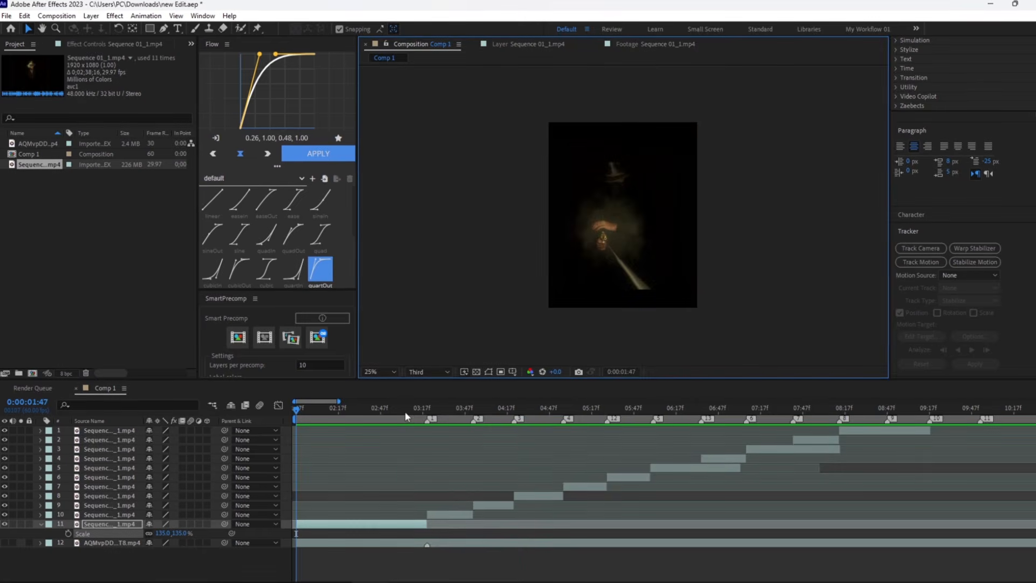
Step: Start stabilizing the layer 10 clip at 0:00:03:20 and place its track point on the man's face
{"action": "left_click_drag", "start_coordinate": [404, 411], "coordinate": [429, 413]}
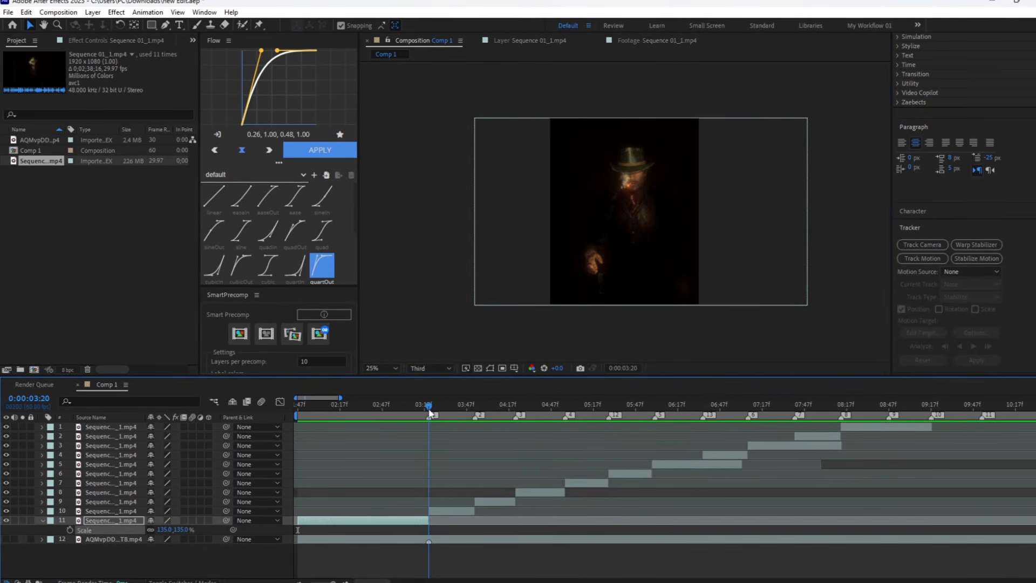
{"action": "left_click", "coordinate": [449, 511]}
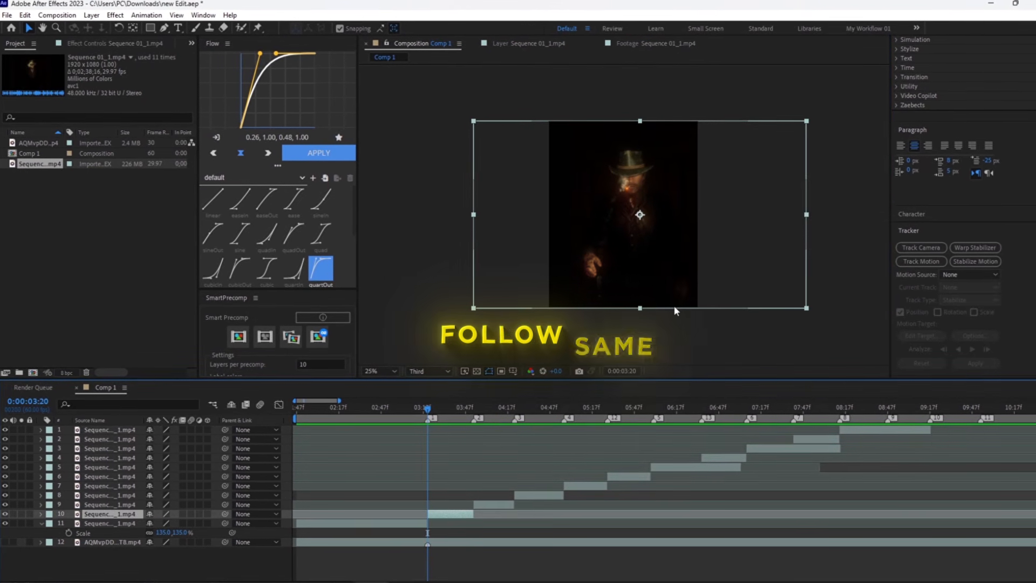
{"action": "left_click", "coordinate": [918, 262]}
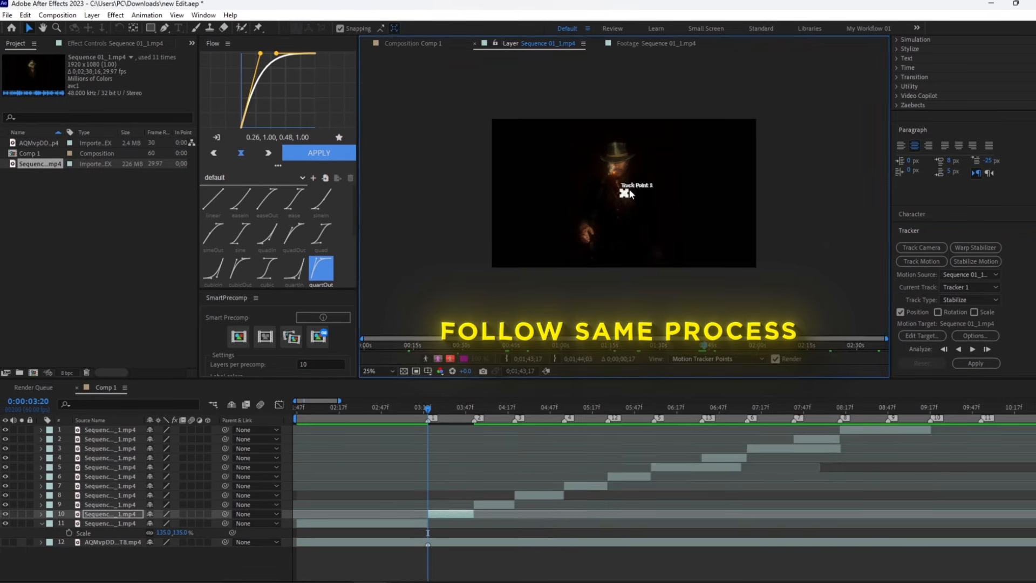
{"action": "mouse_move", "coordinate": [625, 191]}
{"action": "left_mouse_down"}
{"action": "mouse_move", "coordinate": [635, 184]}
{"action": "mouse_move", "coordinate": [624, 172]}
{"action": "left_mouse_up"}
{"action": "left_click", "coordinate": [971, 348]}
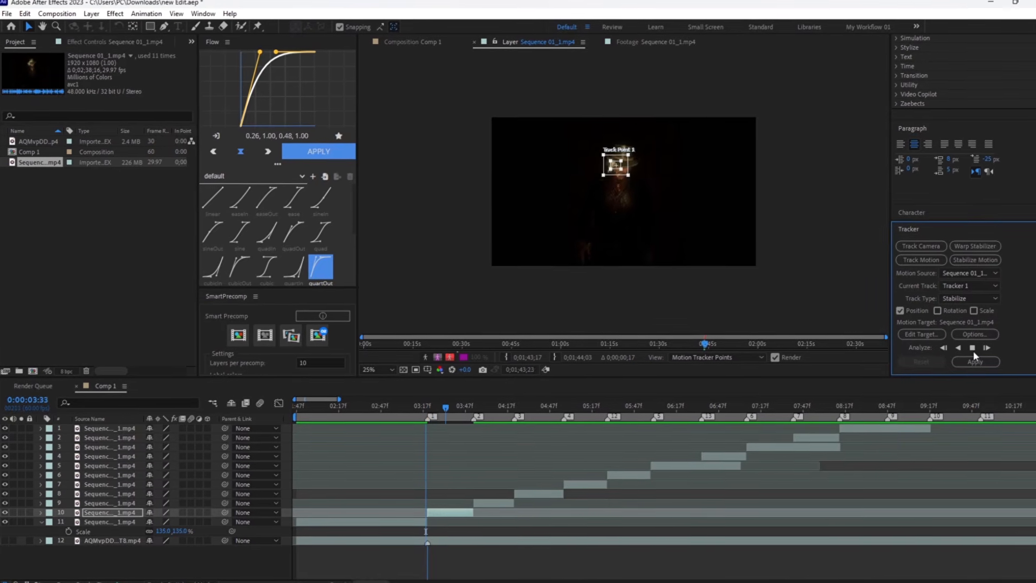
{"action": "left_click", "coordinate": [976, 347]}
{"action": "key", "text": "ctrl+z"}
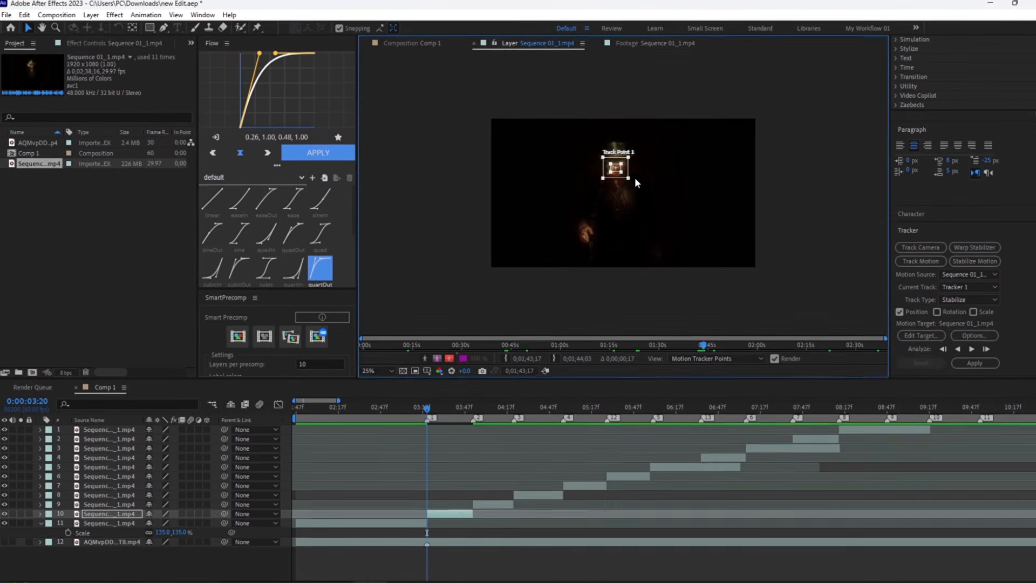
Step: Enlarge the track regions around the face, analyze the layer 10 clip forward and apply the stabilization
{"action": "left_click_drag", "start_coordinate": [631, 179], "coordinate": [634, 182]}
{"action": "left_click", "coordinate": [972, 348]}
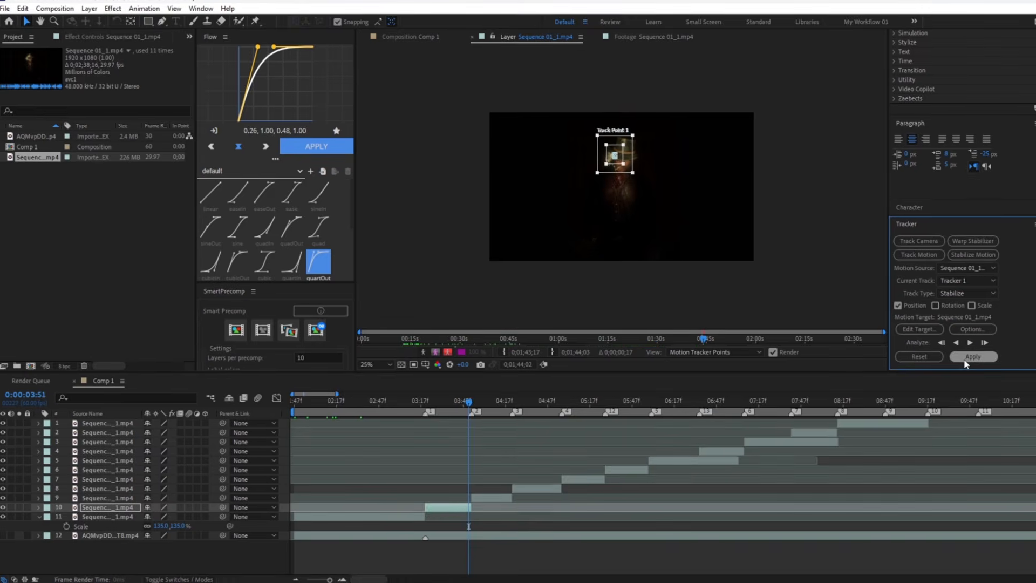
{"action": "left_click", "coordinate": [965, 358]}
Step: Set the scale of the layer 10 clip to 135% and check the first clips in the preview
{"action": "left_click", "coordinate": [435, 405]}
{"action": "key", "text": "s"}
{"action": "left_click", "coordinate": [179, 518]}
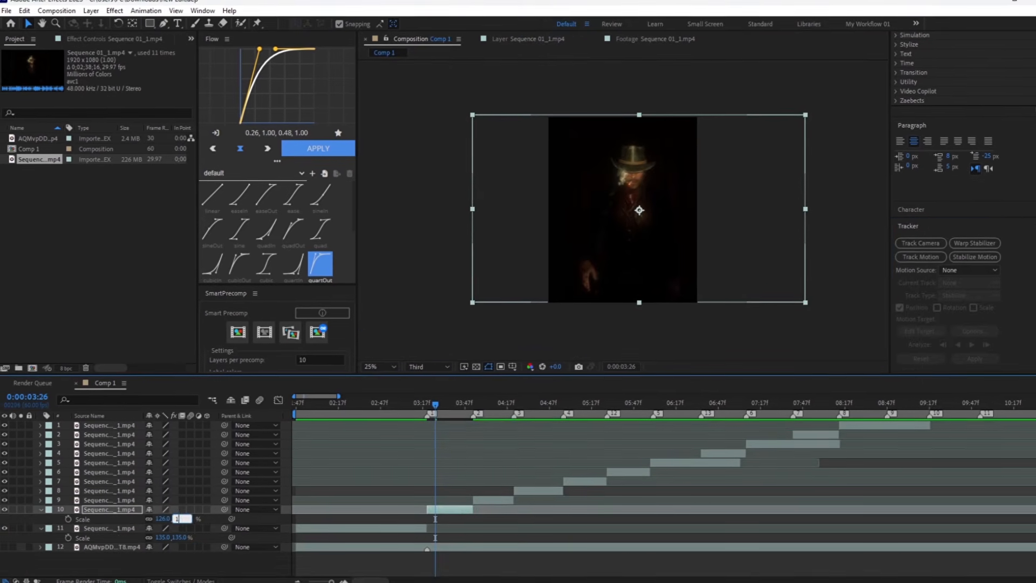
{"action": "type", "text": "135"}
{"action": "key", "text": "Return"}
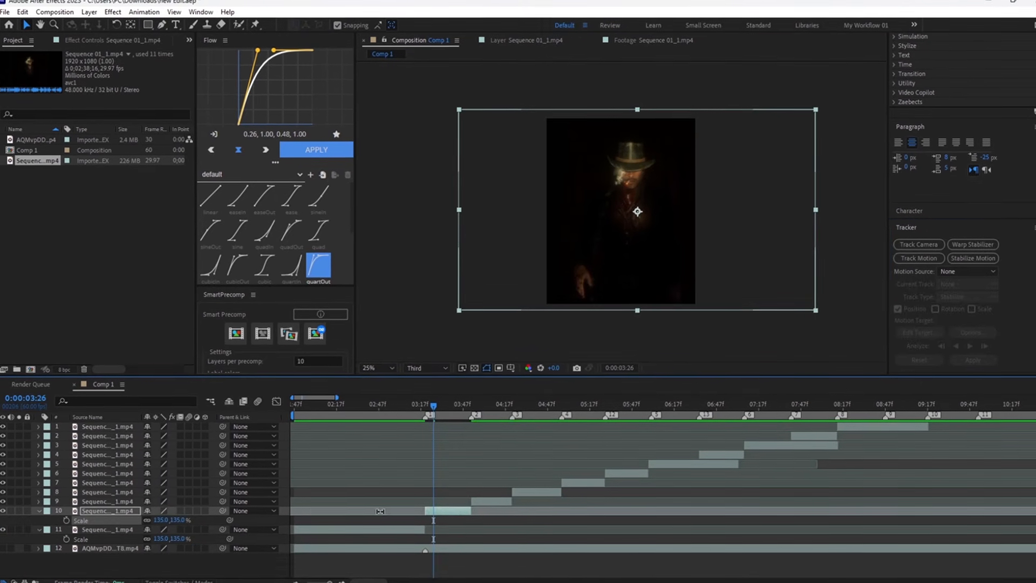
{"action": "left_click_drag", "start_coordinate": [429, 412], "coordinate": [315, 406]}
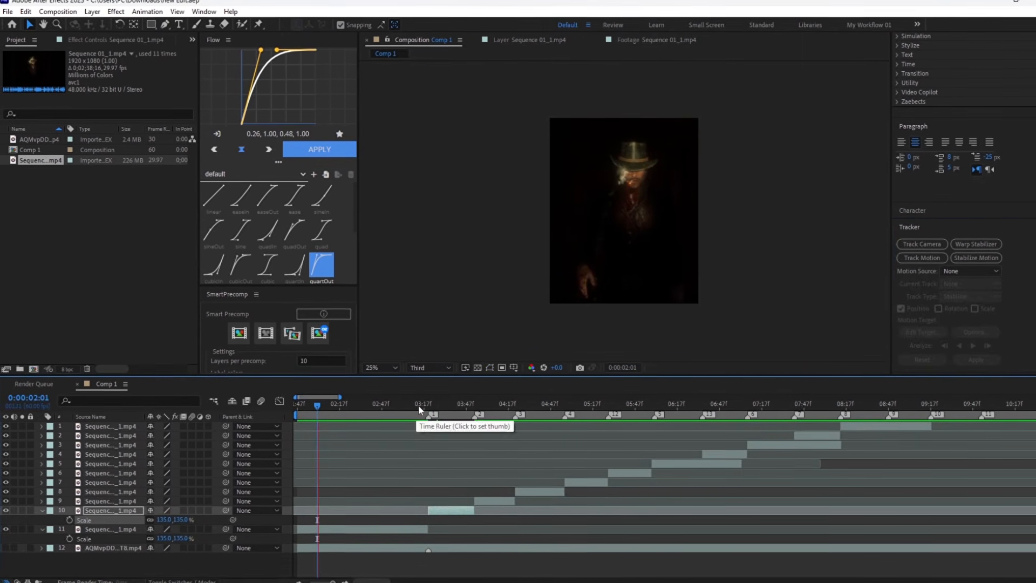
{"action": "left_click", "coordinate": [378, 404]}
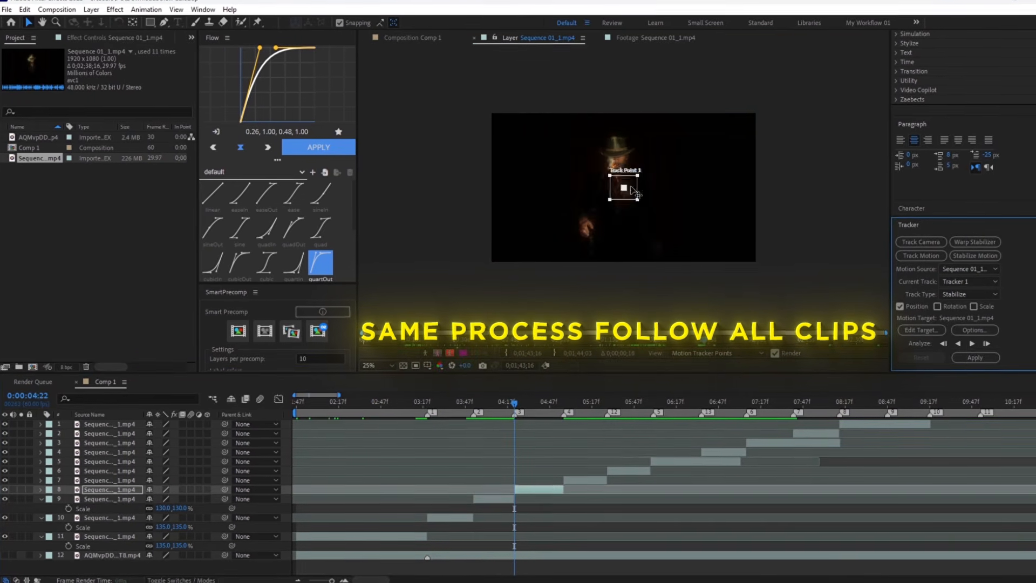
Step: Analyze the stabilization track forward on the layer 8 clip
{"action": "left_click", "coordinate": [971, 343]}
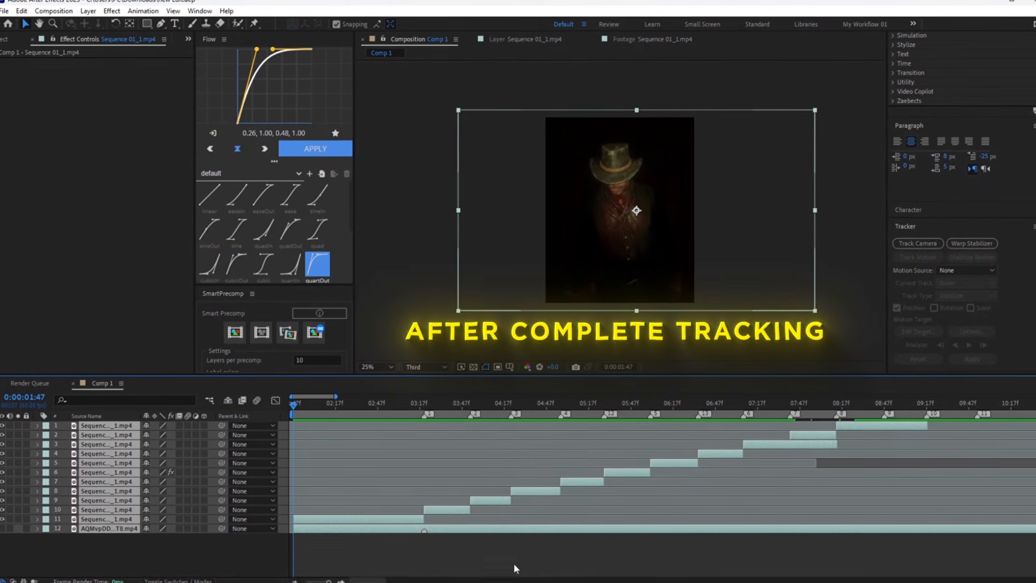
Step: Deselect all layers and play back the tracked sequence to review the stabilization
{"action": "left_click", "coordinate": [518, 554]}
{"action": "key", "text": "space"}
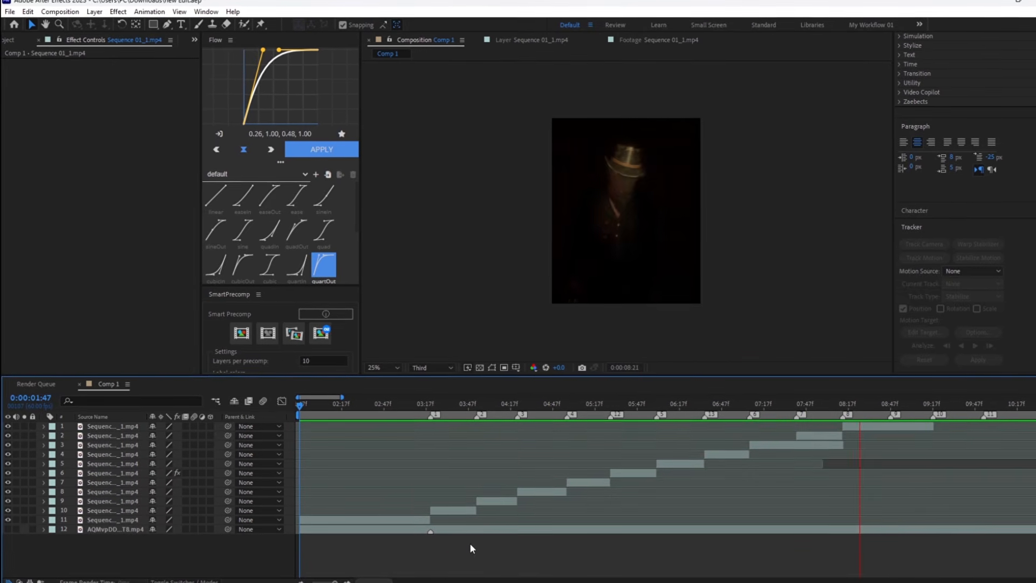
{"action": "key", "text": "space"}
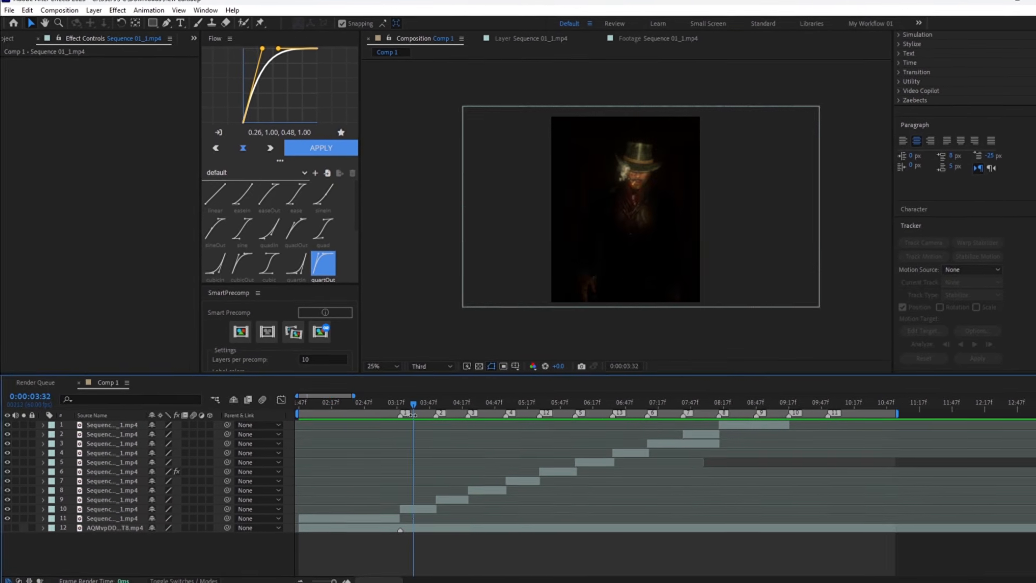
Step: Pre-compose each clip on layers 10 up to 1 separately with Smart Precomp
{"action": "left_click", "coordinate": [418, 509]}
{"action": "left_click", "coordinate": [239, 331]}
{"action": "left_click", "coordinate": [241, 332]}
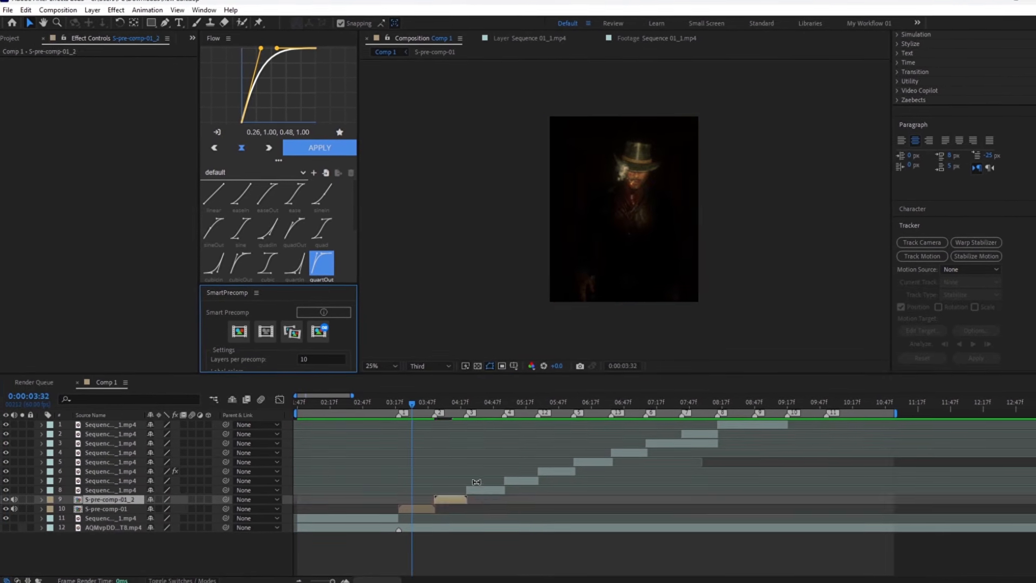
{"action": "left_click", "coordinate": [241, 332]}
{"action": "left_click", "coordinate": [241, 332]}
{"action": "left_click", "coordinate": [241, 332]}
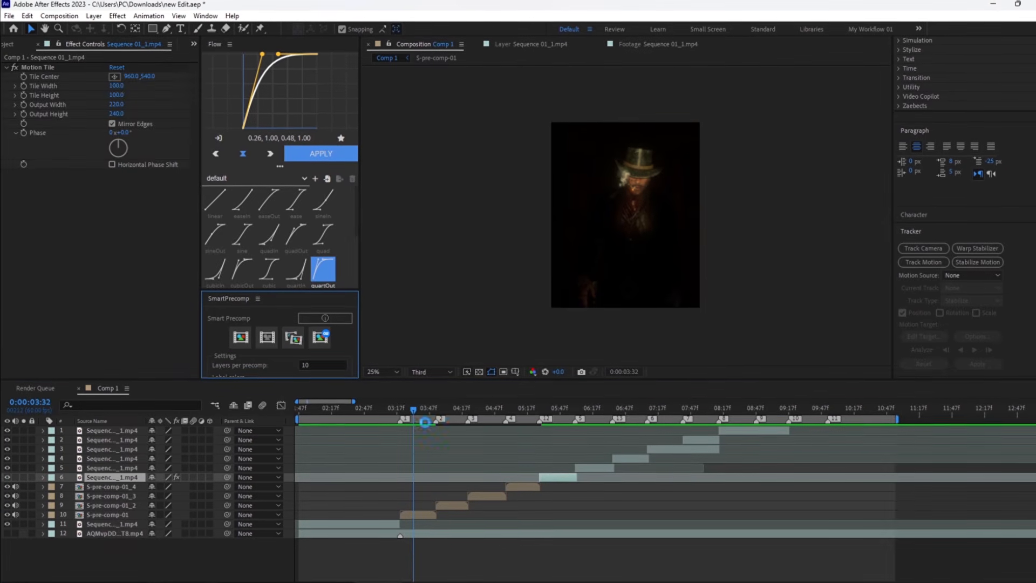
{"action": "left_click", "coordinate": [240, 335]}
{"action": "left_click", "coordinate": [621, 457]}
{"action": "left_click", "coordinate": [241, 335]}
{"action": "left_click", "coordinate": [646, 447]}
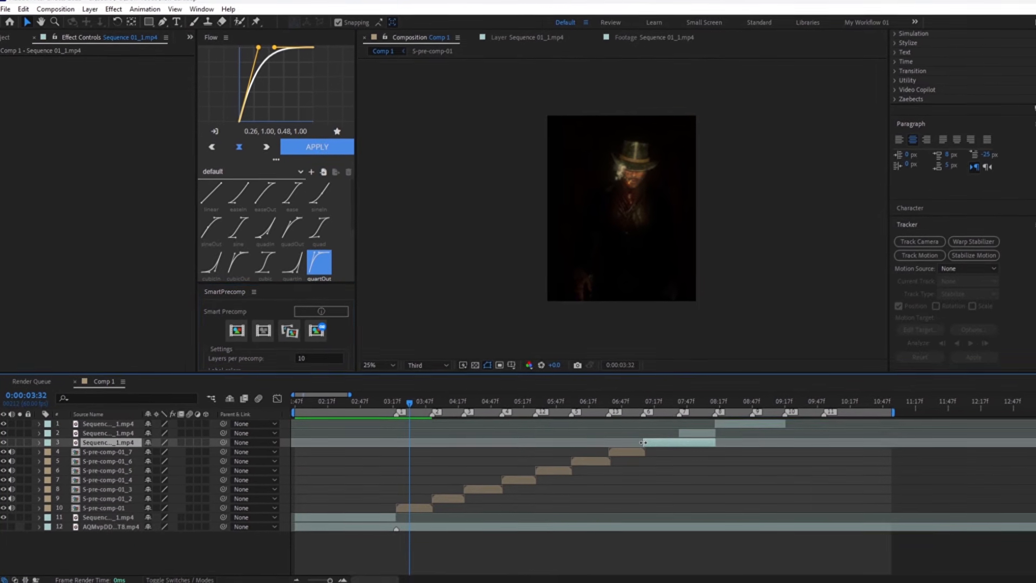
{"action": "left_click", "coordinate": [242, 335]}
{"action": "left_click", "coordinate": [696, 434]}
{"action": "left_click", "coordinate": [238, 333]}
{"action": "left_click", "coordinate": [735, 425]}
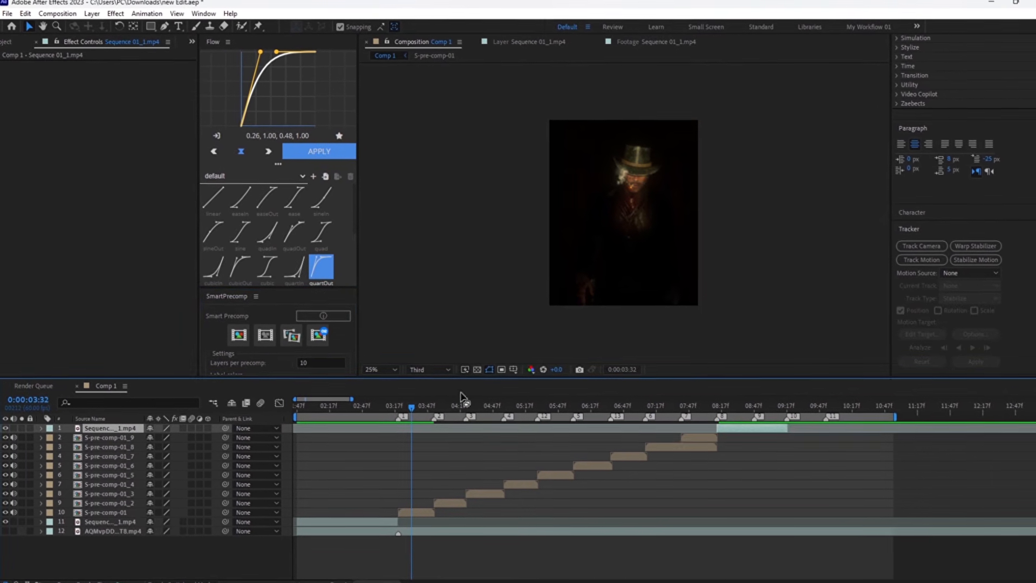
Step: Search the effects for "twix" and apply Twixtor Pro to the S-pre-comp-01 layer
{"action": "left_click", "coordinate": [413, 510]}
{"action": "key", "text": "ctrl+space"}
{"action": "type", "text": "twix"}
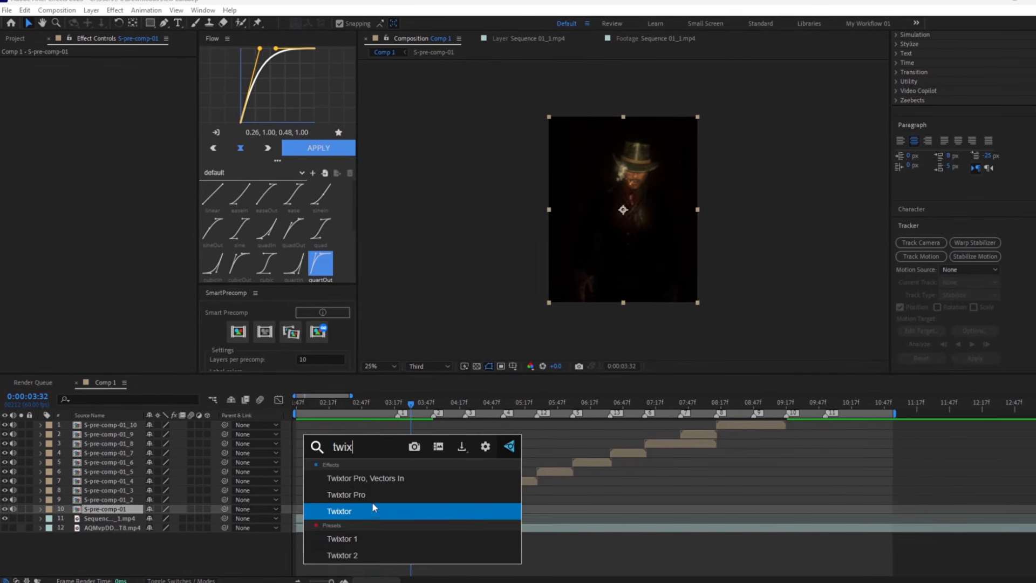
{"action": "left_click", "coordinate": [371, 510]}
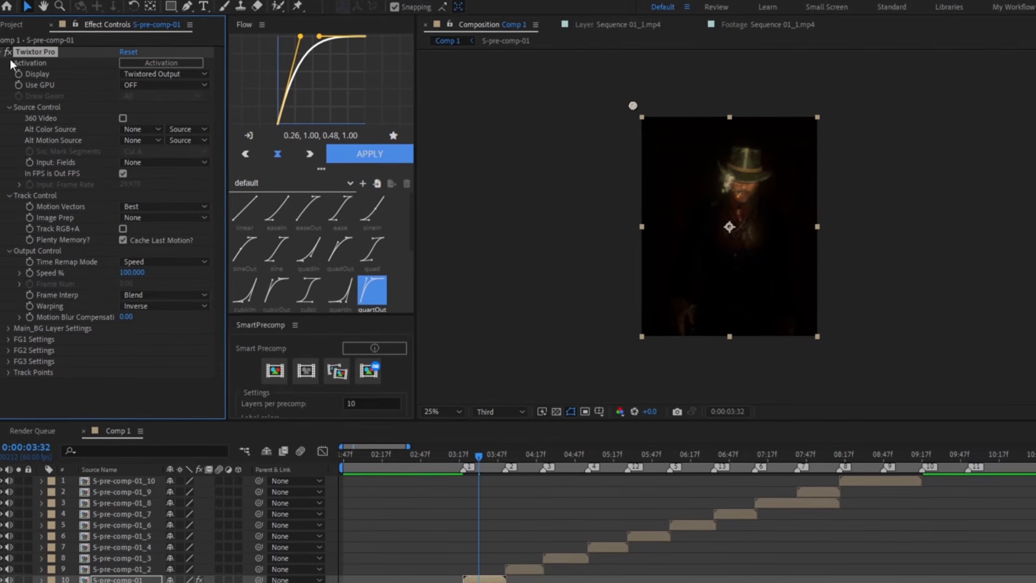
Step: Check the source frame rate, disable In FPS is Out FPS in Twixtor Pro and set the input frame rate to 29.95
{"action": "left_click", "coordinate": [21, 24]}
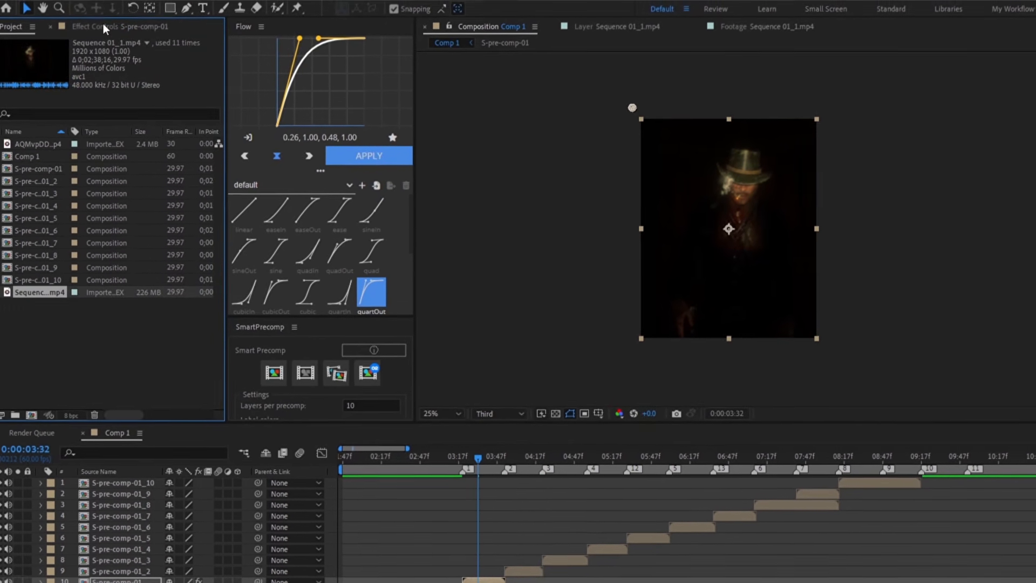
{"action": "left_click", "coordinate": [106, 20]}
{"action": "left_click", "coordinate": [122, 178]}
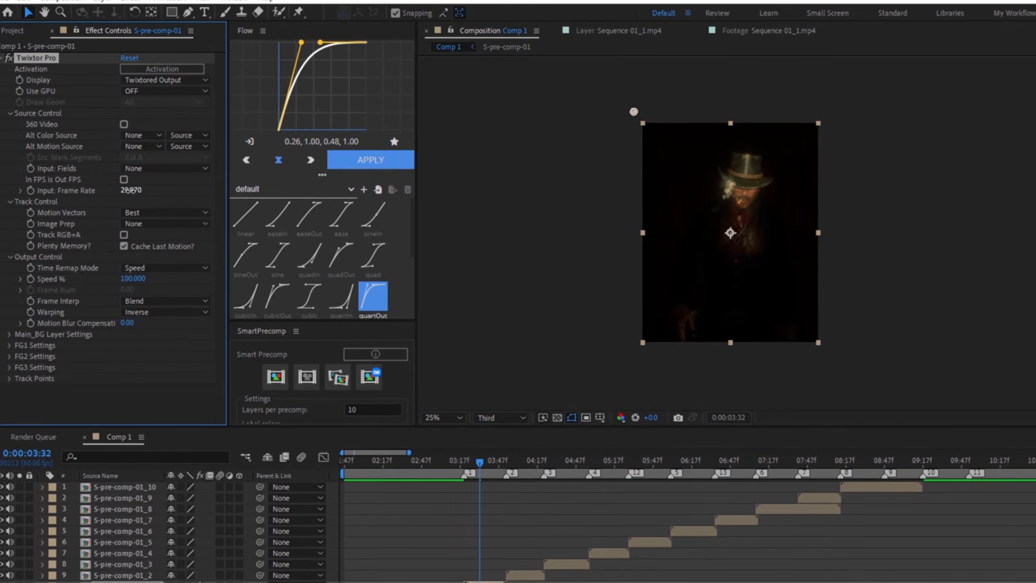
{"action": "left_click", "coordinate": [130, 189]}
{"action": "type", "text": "29.95"}
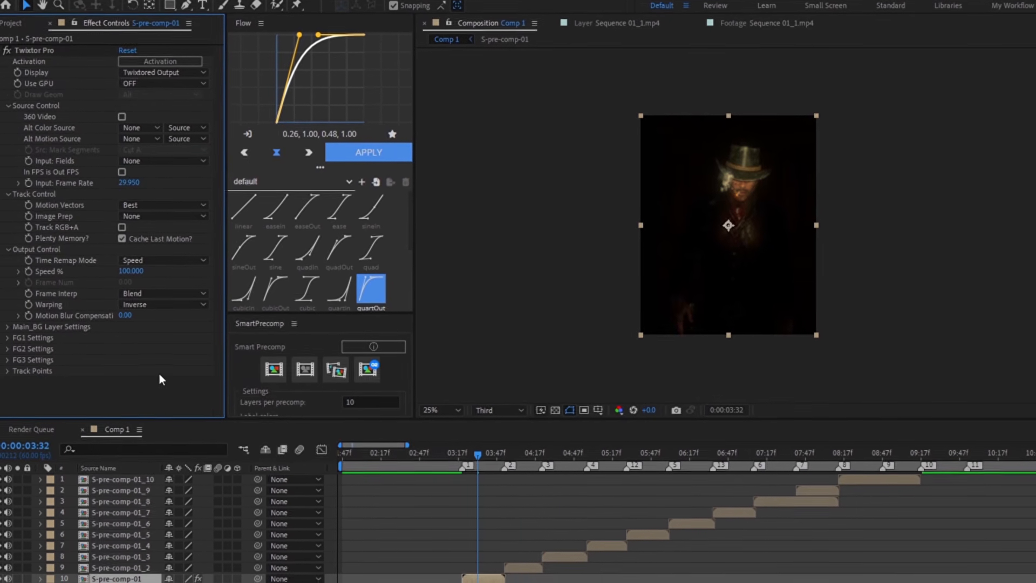
Step: Set Twixtor Pro's frame interpolation to Motion Weighted Blend and its warping to Inverse w/ Smart Blend
{"action": "left_click", "coordinate": [141, 295]}
{"action": "left_click", "coordinate": [183, 339]}
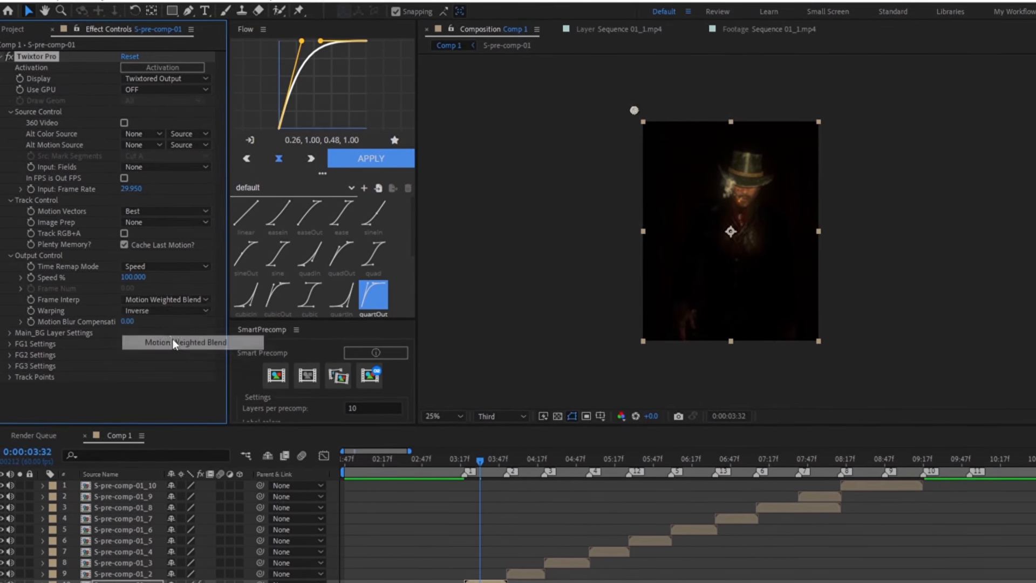
{"action": "left_click", "coordinate": [165, 307]}
{"action": "left_click", "coordinate": [182, 338]}
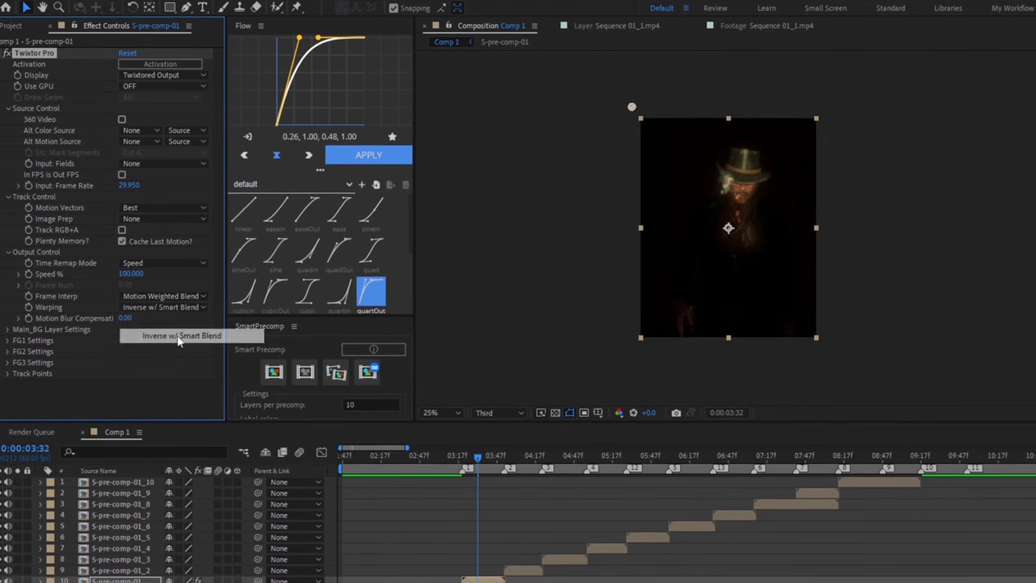
Step: Set Twixtor Pro's image prep to Contrast/Edge Enhance
{"action": "left_click", "coordinate": [152, 210]}
{"action": "left_click", "coordinate": [151, 210]}
{"action": "left_click", "coordinate": [137, 221]}
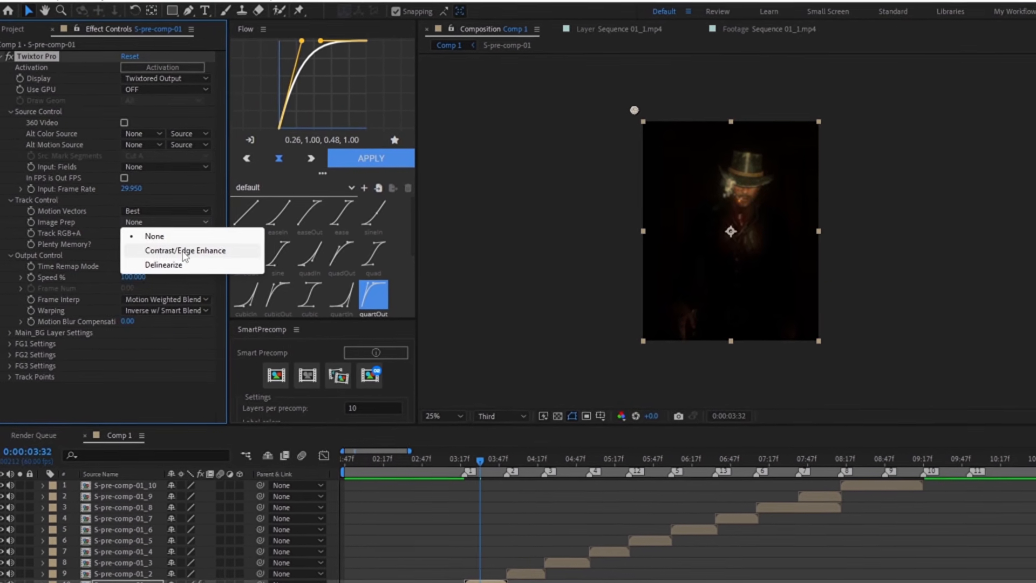
{"action": "left_click", "coordinate": [184, 251]}
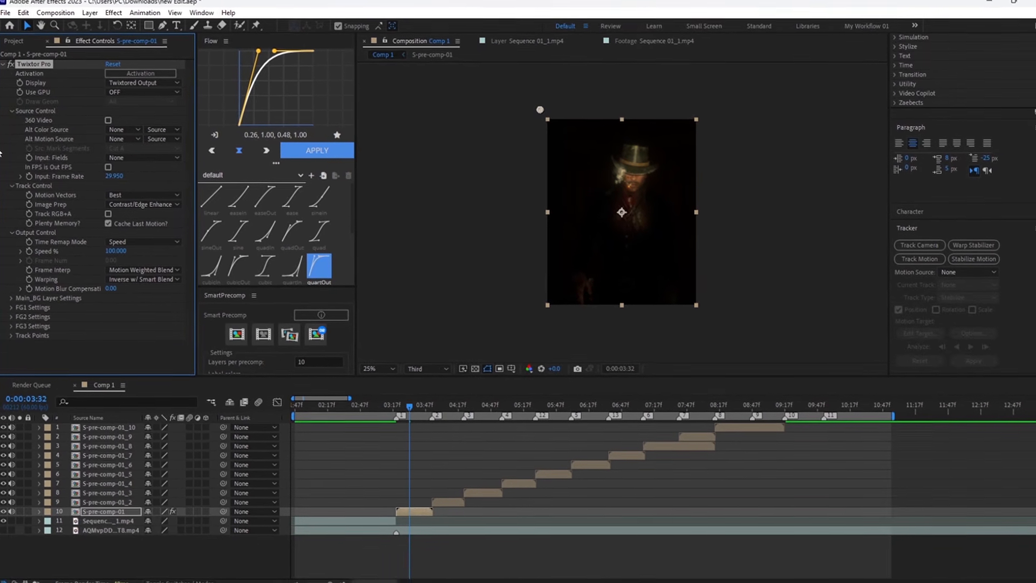
Step: Search the effects for "rs" and apply RSMB to the S-pre-comp-01 layer beneath Twixtor Pro
{"action": "left_click", "coordinate": [5, 63]}
{"action": "key", "text": "ctrl+space"}
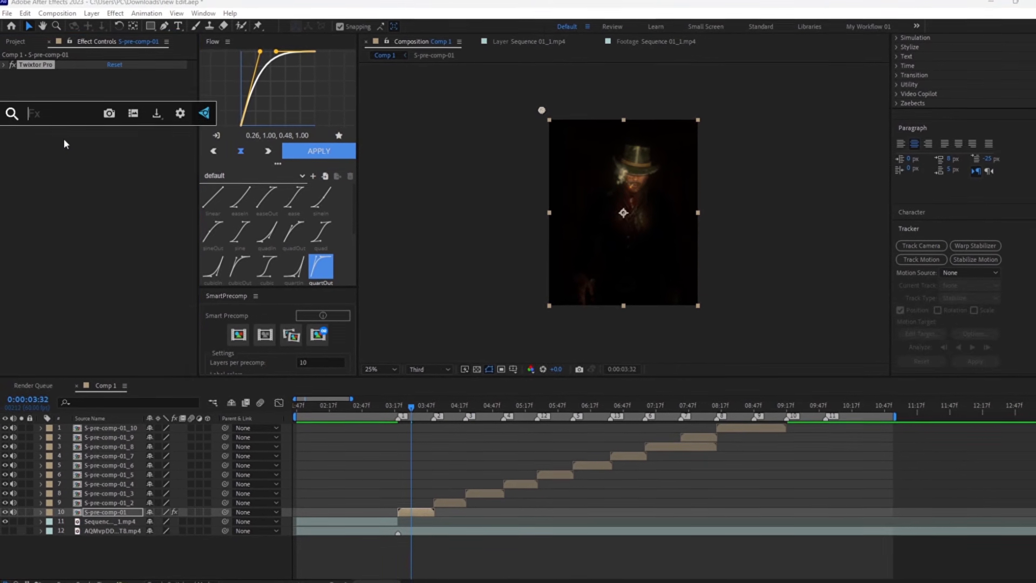
{"action": "type", "text": "rs"}
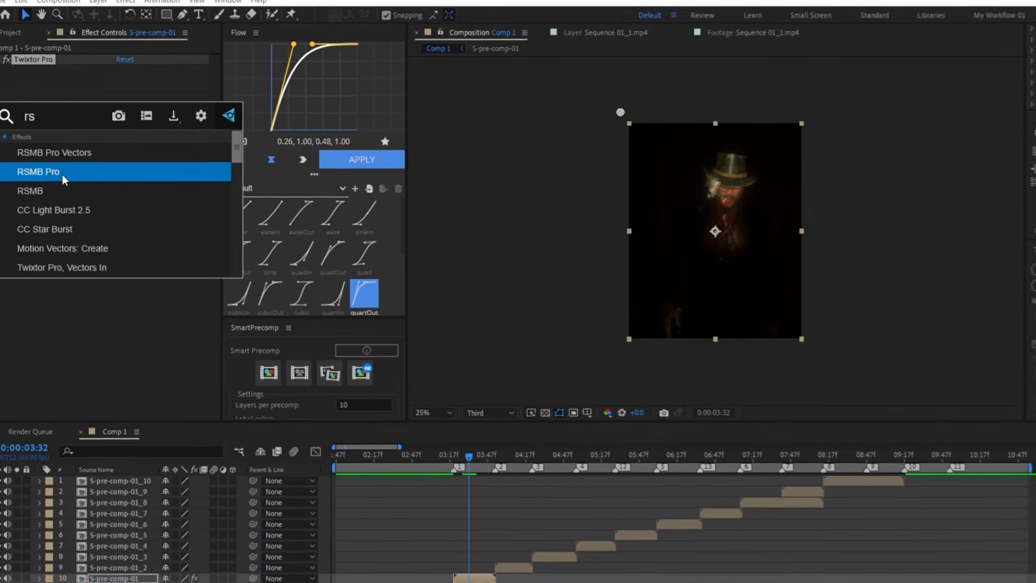
{"action": "left_click", "coordinate": [63, 176]}
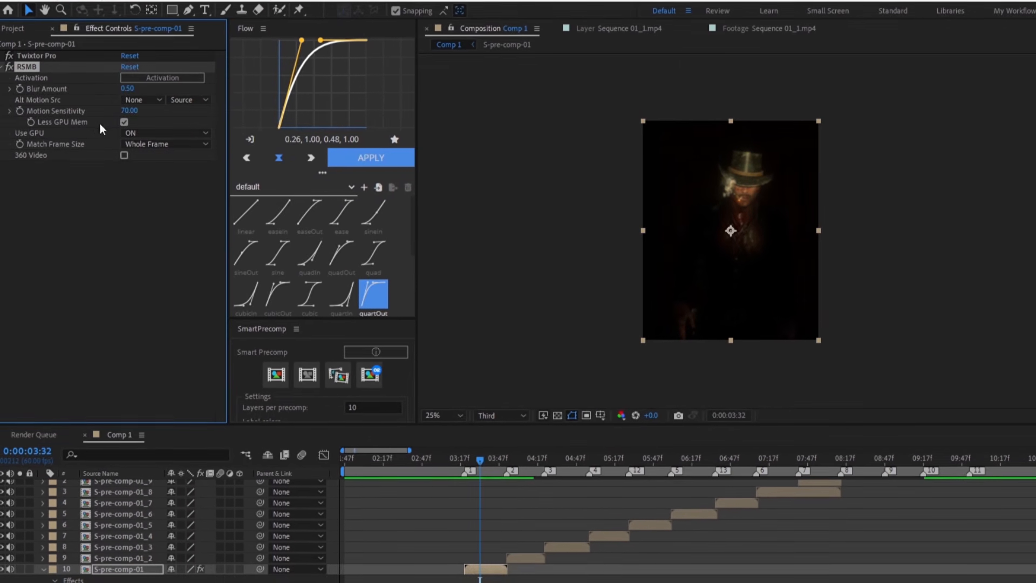
Step: Set RSMB's motion sensitivity to 42 and its blur amount to 1.8
{"action": "left_click", "coordinate": [129, 110]}
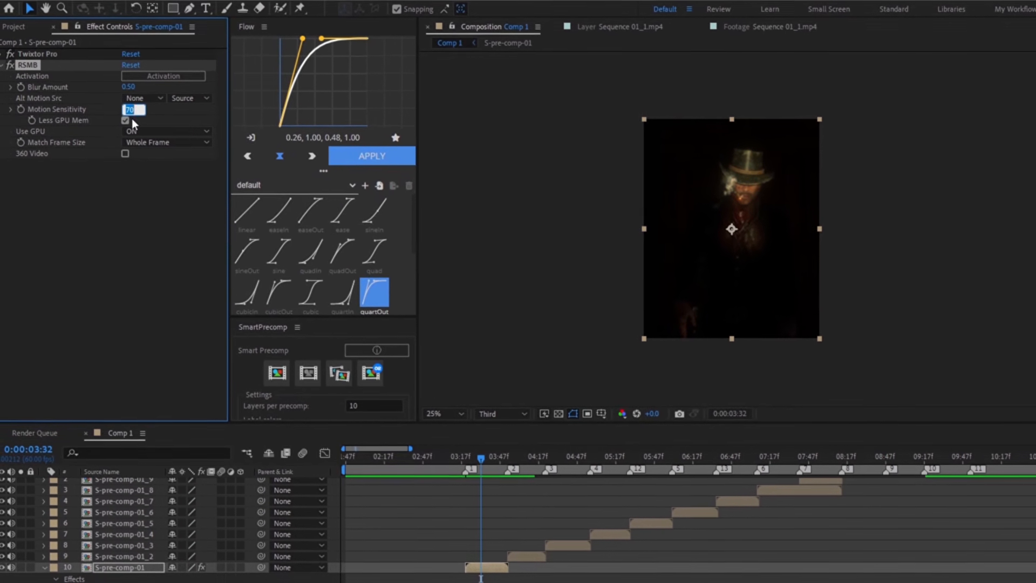
{"action": "type", "text": "42"}
{"action": "key", "text": "Return"}
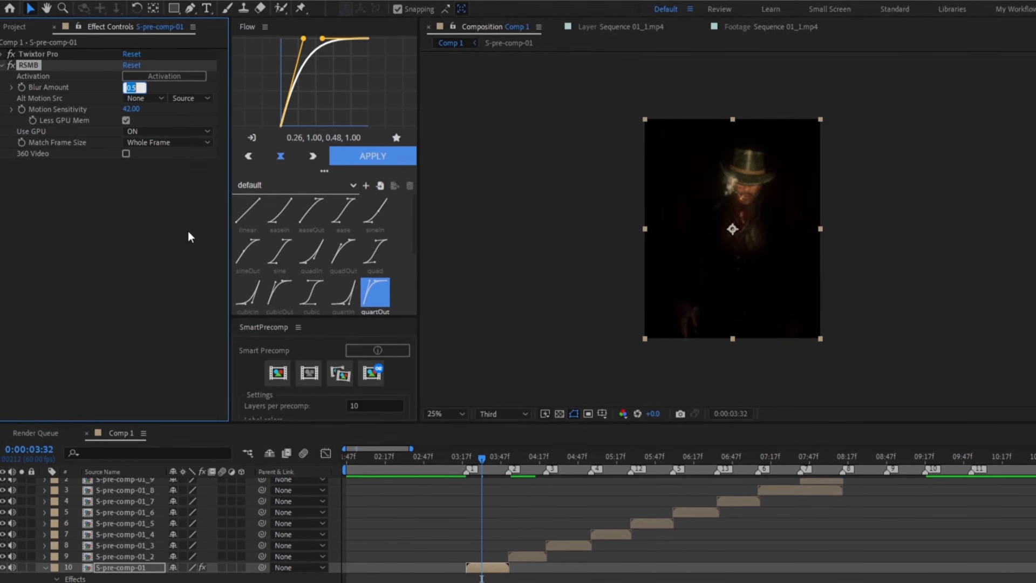
{"action": "type", "text": "1.8"}
{"action": "key", "text": "Return"}
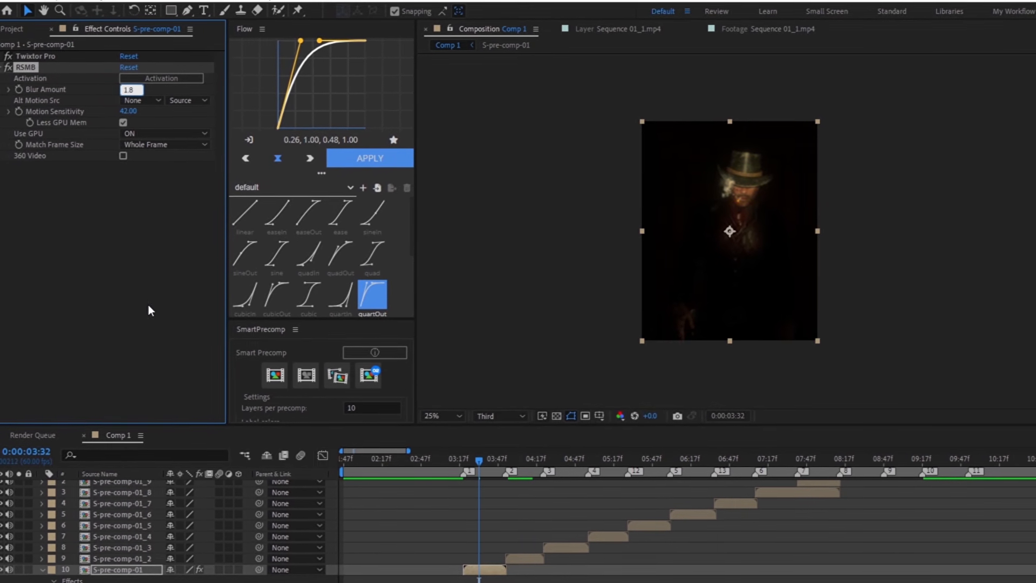
{"action": "left_click", "coordinate": [3, 67]}
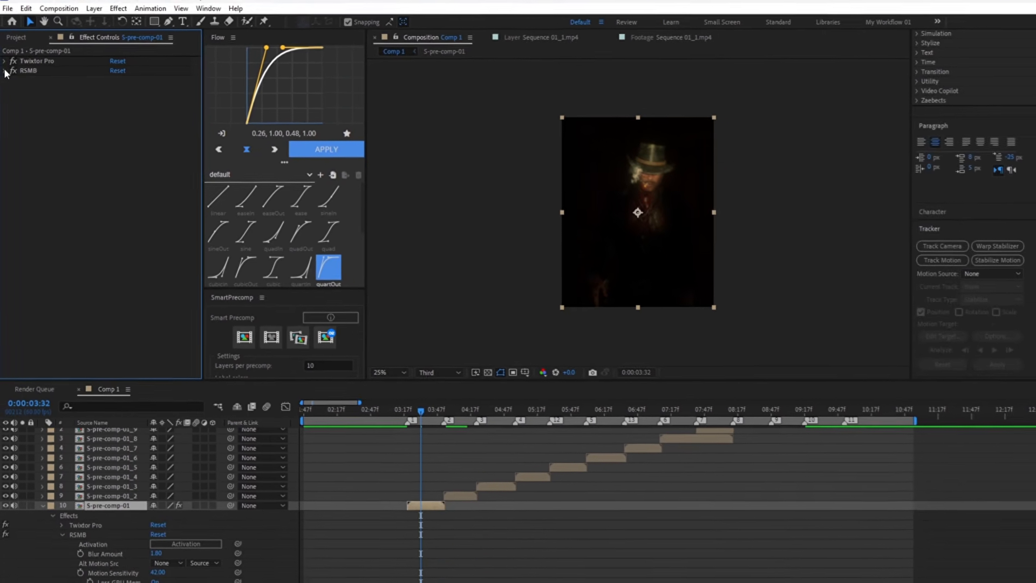
Step: Copy Twixtor Pro and RSMB from S-pre-comp-01 to each of the layers S-pre-comp-01_2 through S-pre-comp-01_9
{"action": "left_click", "coordinate": [43, 57]}
{"action": "left_click", "coordinate": [34, 73], "text": "shift"}
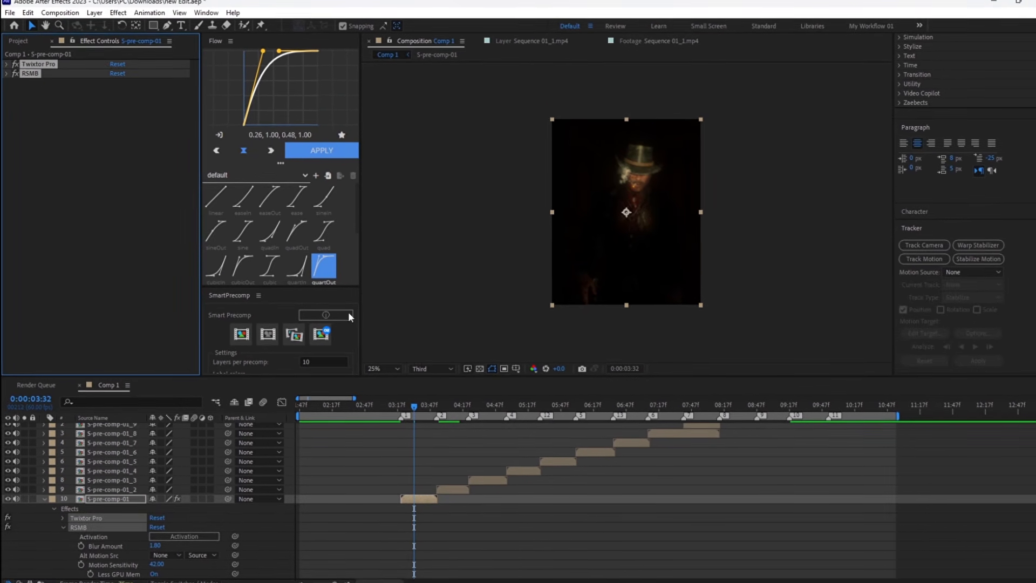
{"action": "left_click", "coordinate": [449, 490]}
{"action": "key", "text": "ctrl+v"}
{"action": "left_click", "coordinate": [481, 479]}
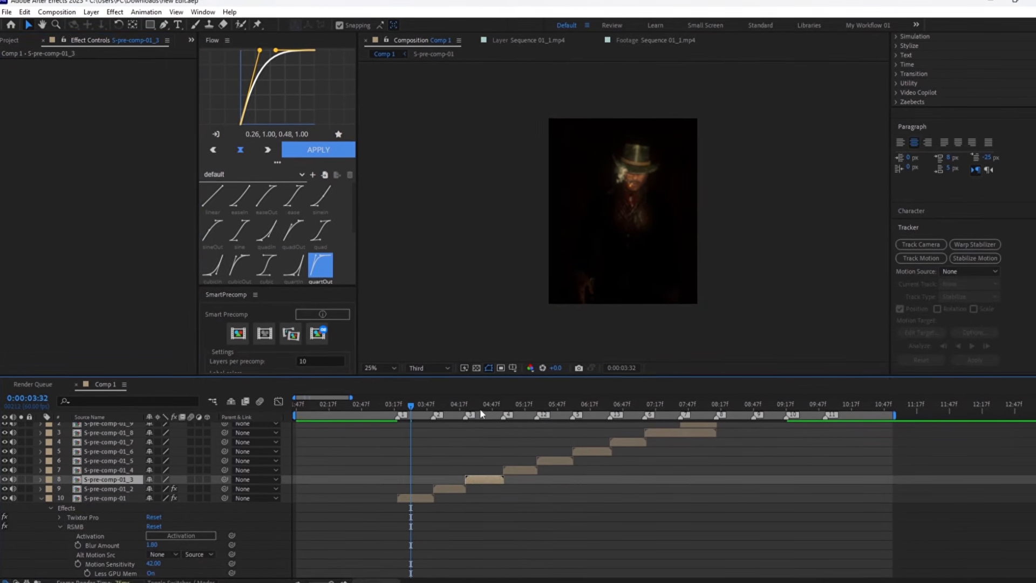
{"action": "left_click", "coordinate": [480, 407]}
{"action": "key", "text": "ctrl+v"}
{"action": "left_click", "coordinate": [451, 406]}
{"action": "left_click", "coordinate": [520, 470]}
{"action": "key", "text": "ctrl+v"}
{"action": "left_click", "coordinate": [556, 461]}
{"action": "key", "text": "ctrl+v"}
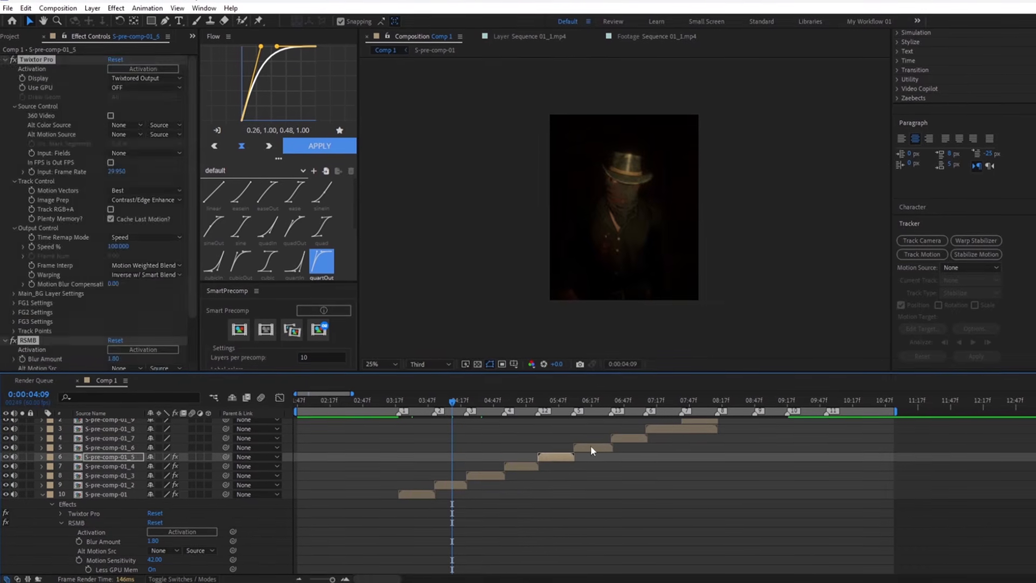
{"action": "left_click", "coordinate": [591, 445]}
{"action": "key", "text": "ctrl+v"}
{"action": "left_click", "coordinate": [622, 439]}
{"action": "key", "text": "ctrl+v"}
{"action": "left_click", "coordinate": [664, 431]}
{"action": "key", "text": "ctrl+v"}
{"action": "left_click", "coordinate": [694, 420]}
{"action": "key", "text": "ctrl+v"}
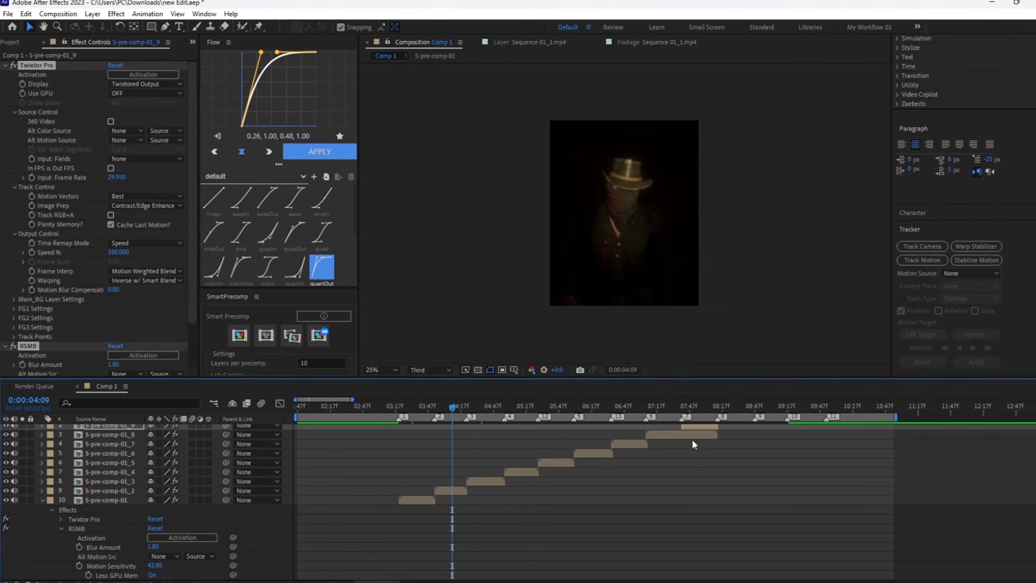
Step: Shift the S-pre-comp-01 clip about one frame earlier so it slightly overlaps the end of the layer 11 footage at marker 1
{"action": "left_click_drag", "start_coordinate": [397, 405], "coordinate": [400, 407]}
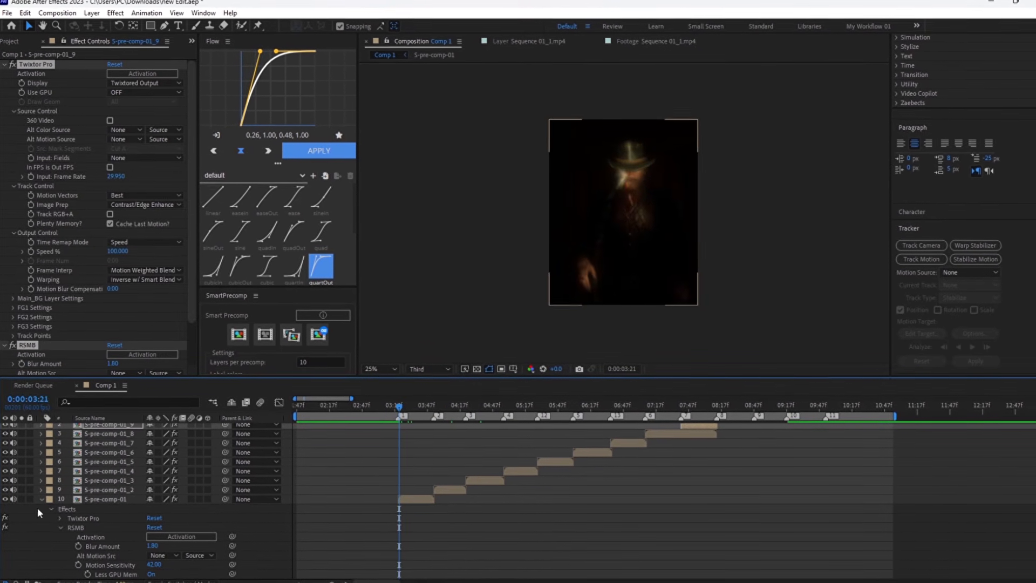
{"action": "left_click", "coordinate": [40, 495]}
{"action": "left_click", "coordinate": [414, 508]}
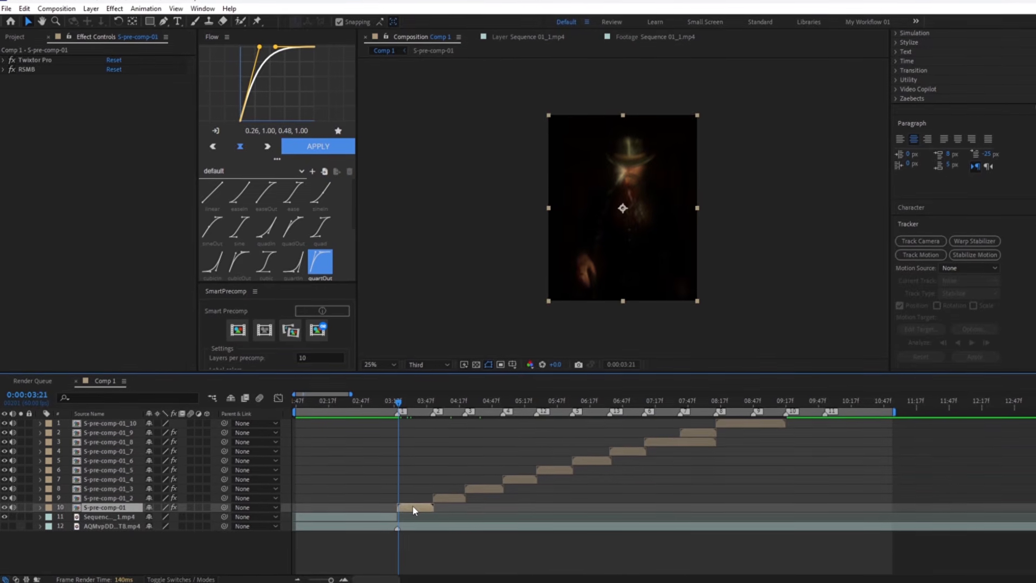
{"action": "key", "text": "="}
{"action": "left_click", "coordinate": [394, 404]}
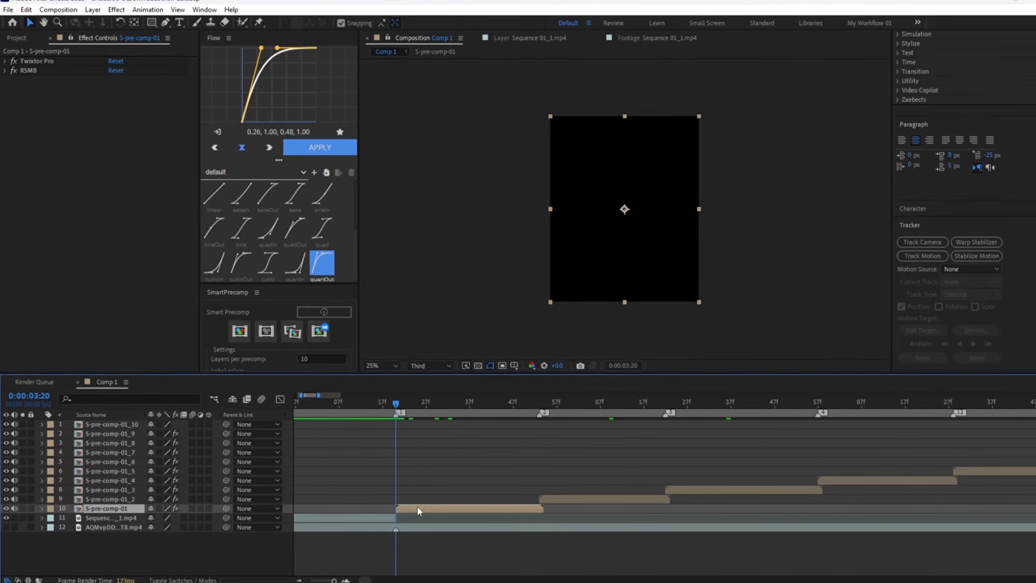
{"action": "left_click_drag", "start_coordinate": [417, 507], "coordinate": [413, 506]}
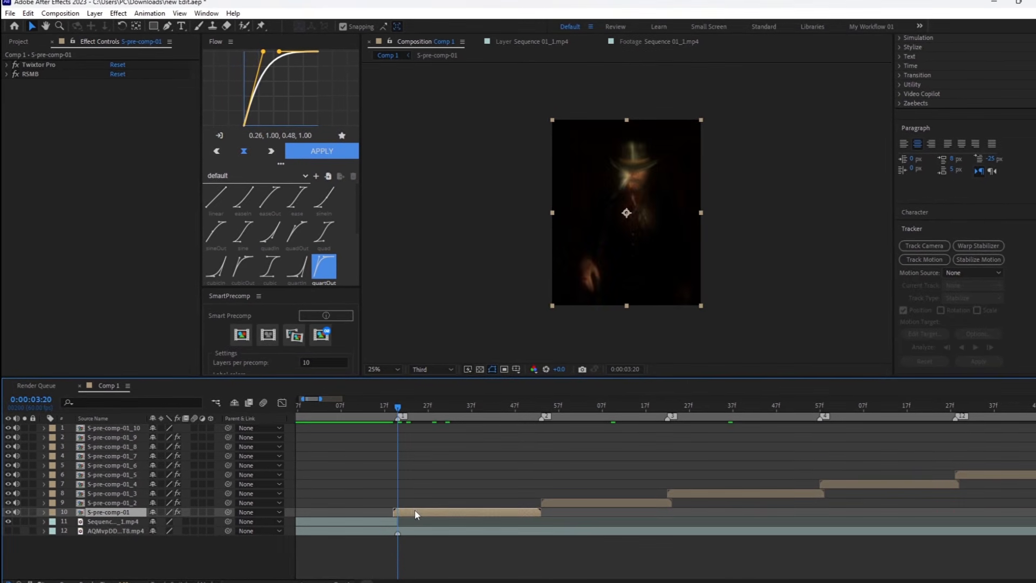
Step: Enable time remapping on S-pre-comp-01 and move its end keyframe back to about the middle of the clip
{"action": "right_click", "coordinate": [415, 510]}
{"action": "mouse_move", "coordinate": [448, 234]}
{"action": "left_click", "coordinate": [597, 249]}
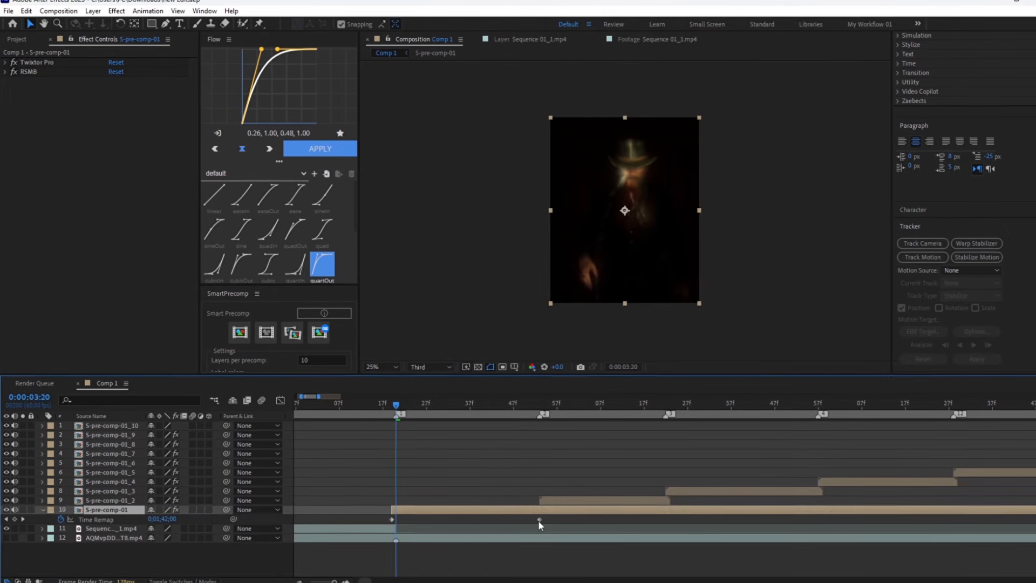
{"action": "left_click_drag", "start_coordinate": [541, 520], "coordinate": [462, 519]}
Step: Split S-pre-comp-01 at 0:00:03:53, on marker 2, and delete the part after it
{"action": "left_click", "coordinate": [540, 404]}
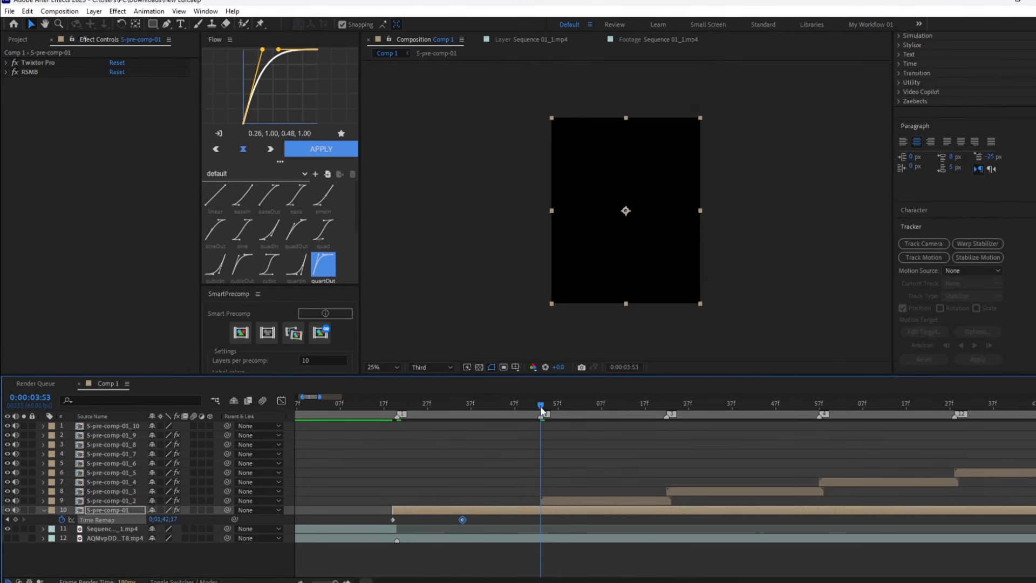
{"action": "key", "text": "ctrl+shift+d"}
{"action": "key", "text": "Delete"}
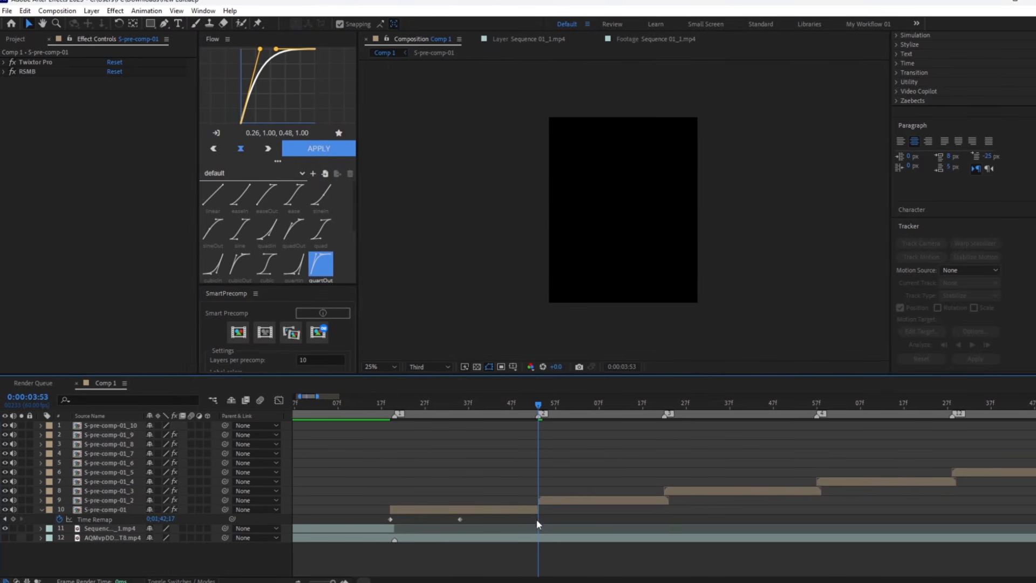
Step: Copy S-pre-comp-01's first time remap keyframe to 0:00:03:53 and apply Easy Ease to the layer's three keyframes
{"action": "left_click", "coordinate": [391, 520]}
{"action": "key", "text": "ctrl+c"}
{"action": "key", "text": "ctrl+v"}
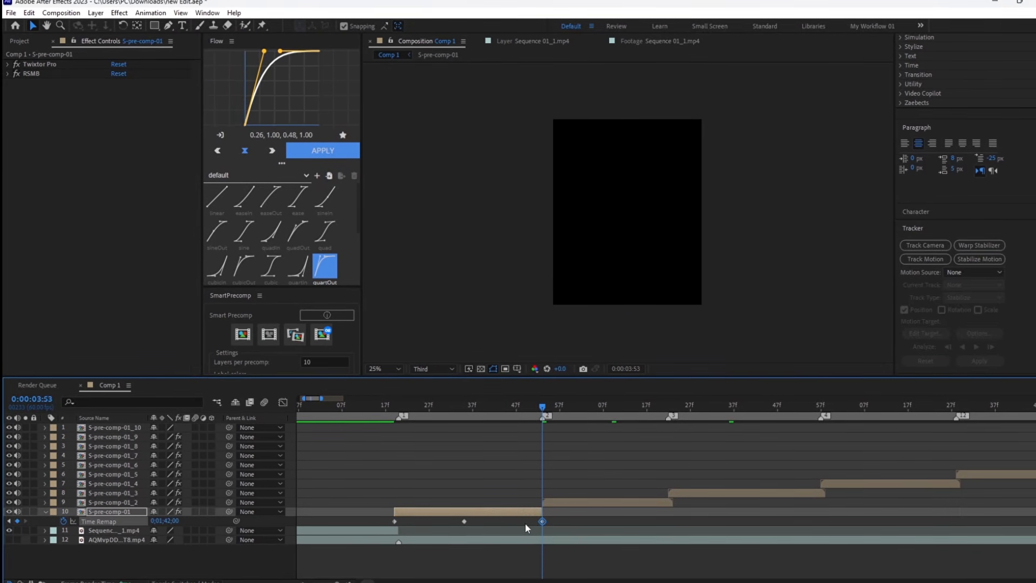
{"action": "left_click", "coordinate": [464, 521]}
{"action": "key", "text": "F9"}
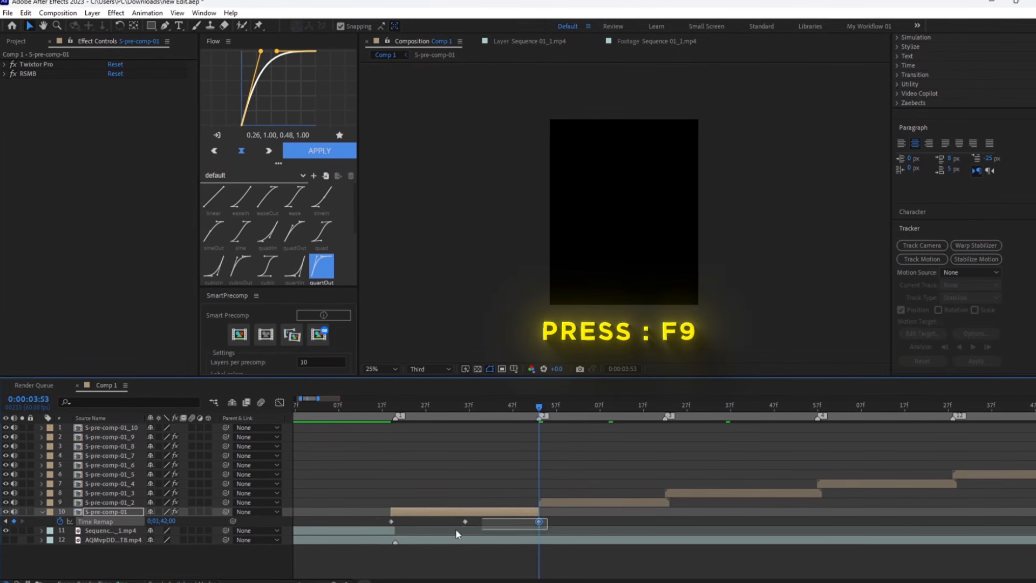
Step: Reshape S-pre-comp-01's time remap graph into a rounded arch that leaves the first keyframe and reaches the last one steeply
{"action": "left_click", "coordinate": [280, 402]}
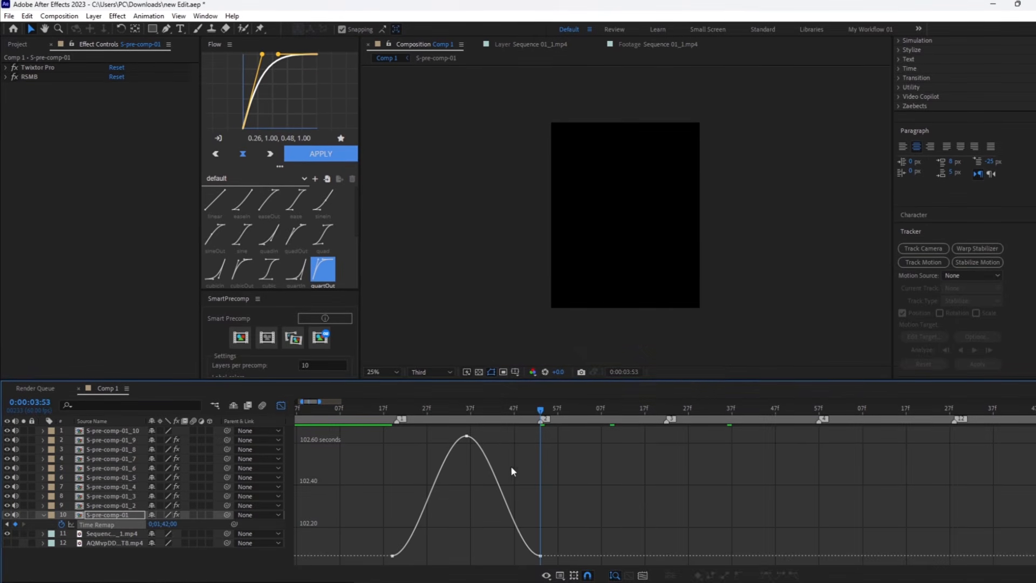
{"action": "left_click_drag", "start_coordinate": [433, 450], "coordinate": [434, 451]}
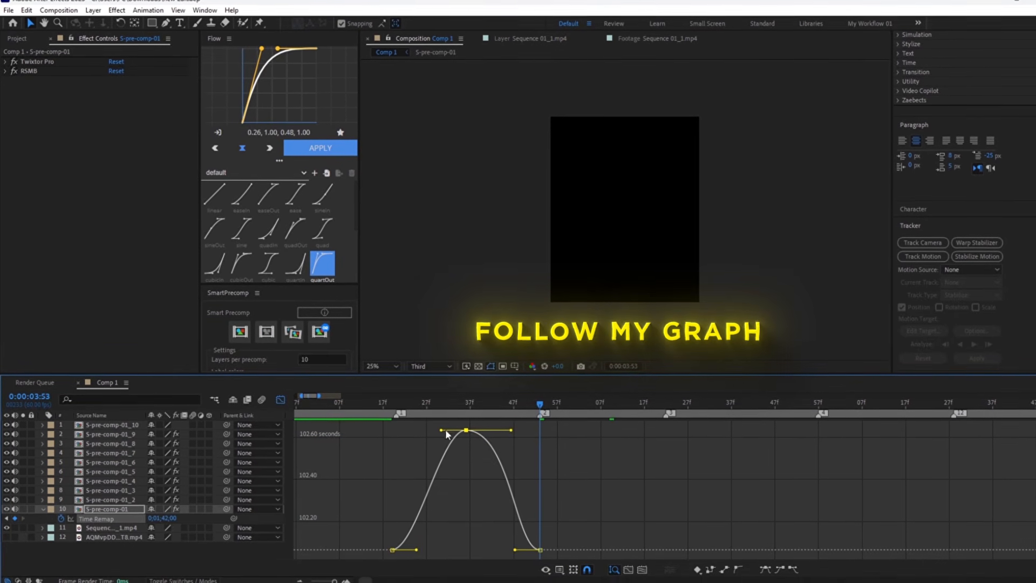
{"action": "left_click_drag", "start_coordinate": [416, 551], "coordinate": [389, 485]}
{"action": "left_click", "coordinate": [538, 549]}
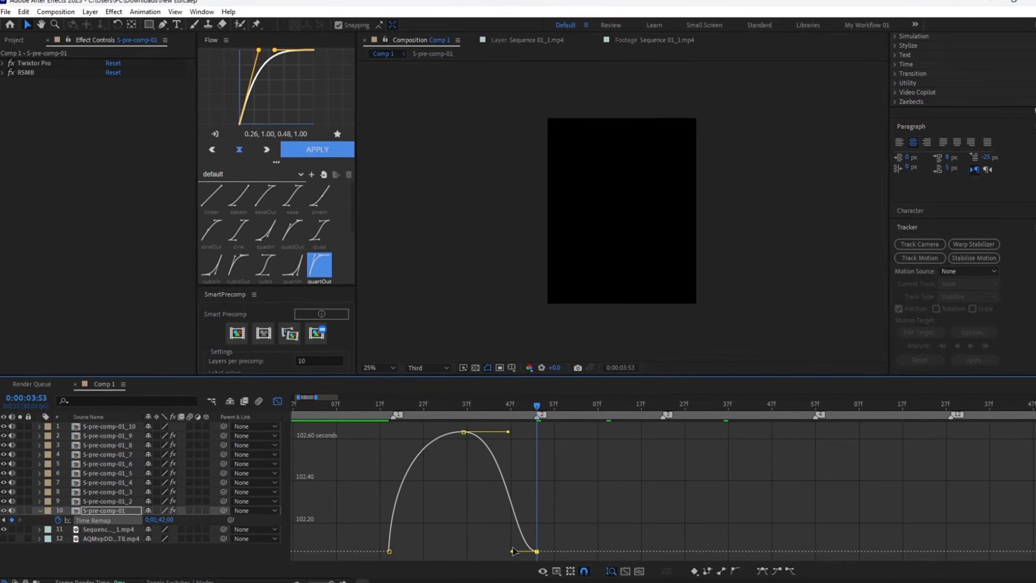
{"action": "left_click_drag", "start_coordinate": [514, 550], "coordinate": [552, 490]}
{"action": "key", "text": "shift+F3"}
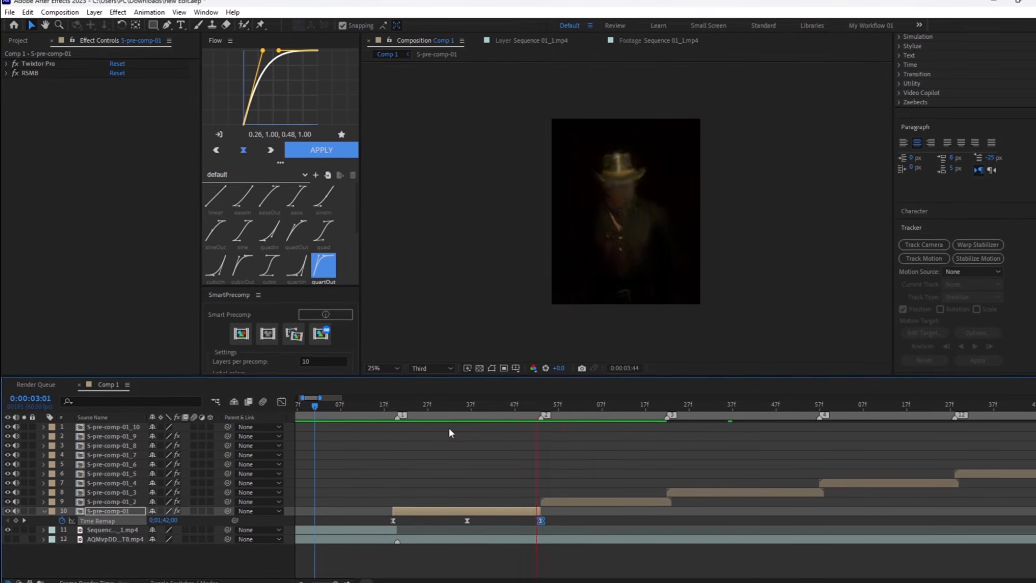
Step: Time-remap S-pre-comp-01_2 with its end keyframe at mid-clip and the first keyframe repeated at 0:00:04:22, all with Easy Ease
{"action": "left_click", "coordinate": [536, 406]}
{"action": "right_click", "coordinate": [547, 501]}
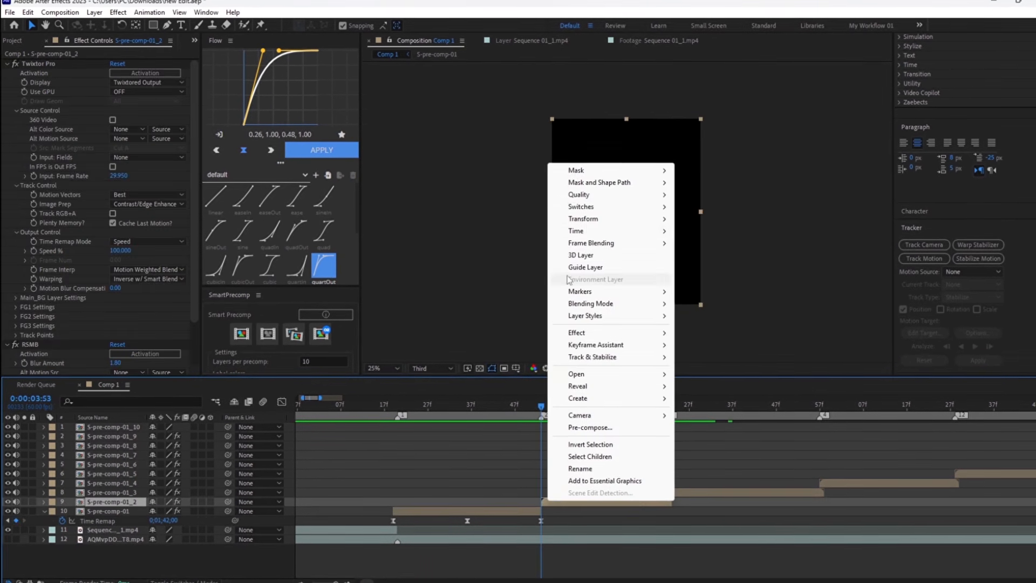
{"action": "mouse_move", "coordinate": [572, 227]}
{"action": "left_click", "coordinate": [712, 227]}
{"action": "left_click_drag", "start_coordinate": [670, 510], "coordinate": [601, 511]}
{"action": "left_click", "coordinate": [662, 405]}
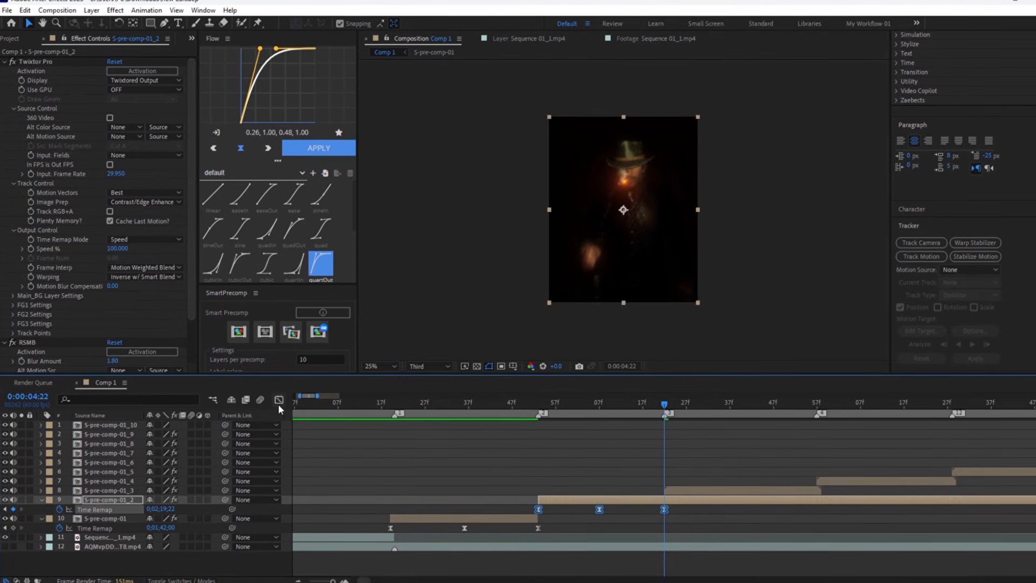
Step: Reshape S-pre-comp-01_2's time remap graph into a rounded arch with steep start and end curves
{"action": "left_click", "coordinate": [279, 400]}
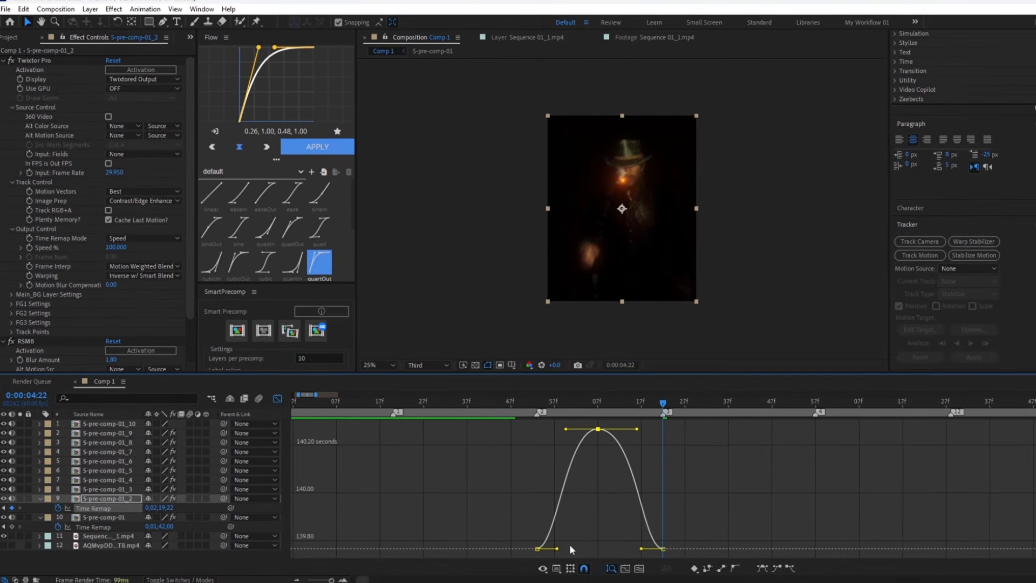
{"action": "left_click_drag", "start_coordinate": [542, 521], "coordinate": [540, 496]}
{"action": "left_click", "coordinate": [662, 549]}
{"action": "left_click_drag", "start_coordinate": [640, 550], "coordinate": [647, 514]}
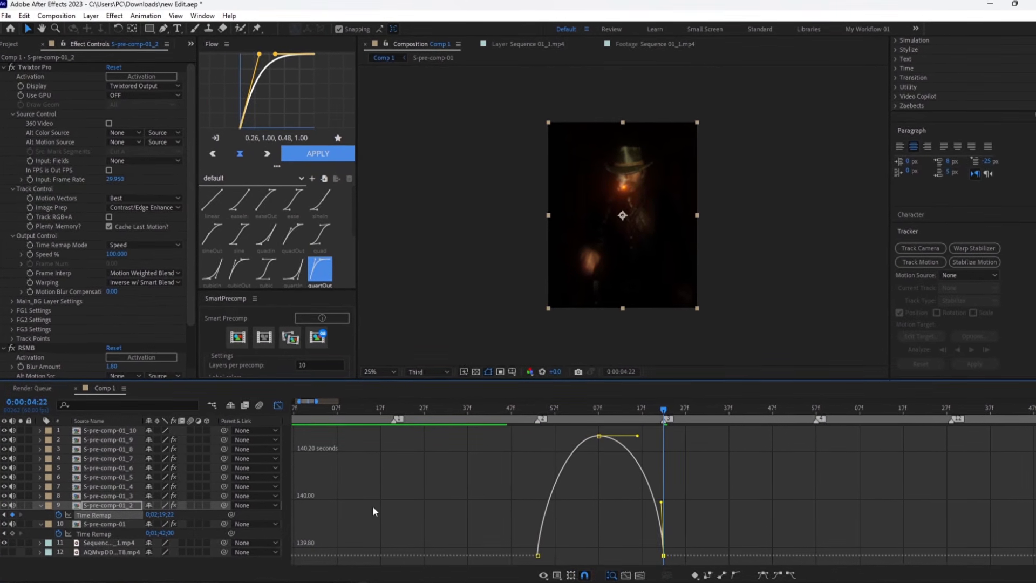
{"action": "left_click", "coordinate": [277, 405]}
Step: Split S-pre-comp-01_2 at 0:00:04:22, delete the remainder and preview the time-remapped clips
{"action": "key", "text": "ctrl+shift+d"}
{"action": "key", "text": "Delete"}
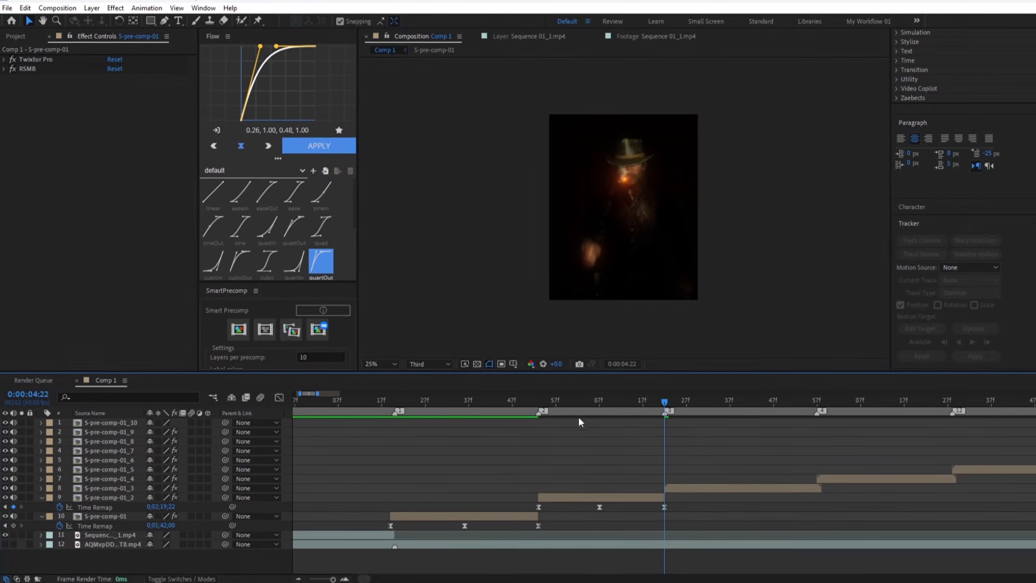
{"action": "key", "text": "space"}
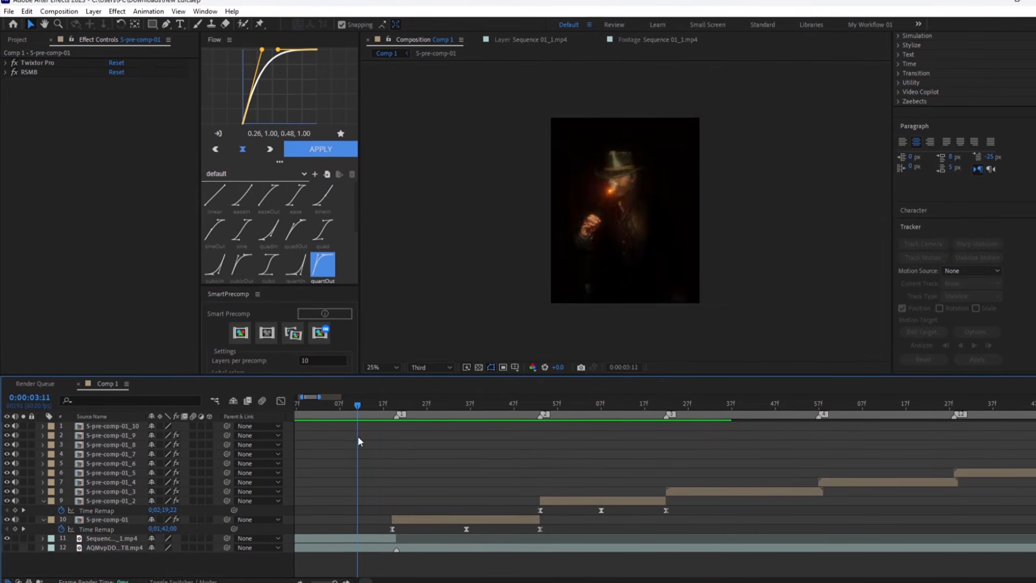
{"action": "key", "text": "space"}
Step: Enable time remapping on S-pre-comp-01_3 and move its end keyframe to about 0:00:04:38, mid-clip
{"action": "left_click_drag", "start_coordinate": [660, 404], "coordinate": [732, 406]}
{"action": "right_click", "coordinate": [683, 490]}
{"action": "mouse_move", "coordinate": [755, 219]}
{"action": "left_click", "coordinate": [869, 216]}
{"action": "left_click_drag", "start_coordinate": [819, 500], "coordinate": [737, 501]}
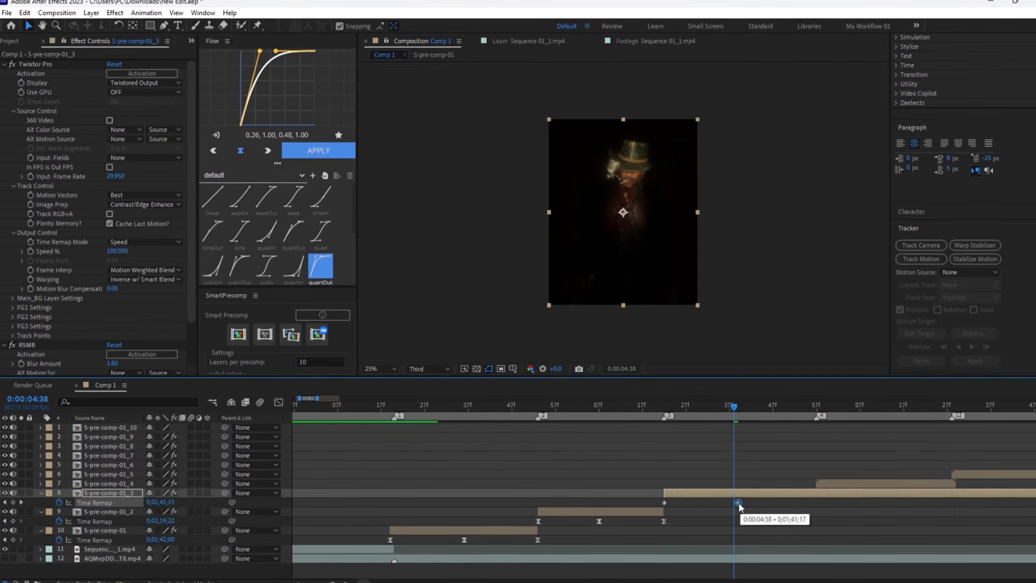
Step: Trim S-pre-comp-01_3 at 0:00:04:57, with its first time remap keyframe repeated there and Easy Ease on all three keyframes
{"action": "key", "text": "ctrl+shift+d"}
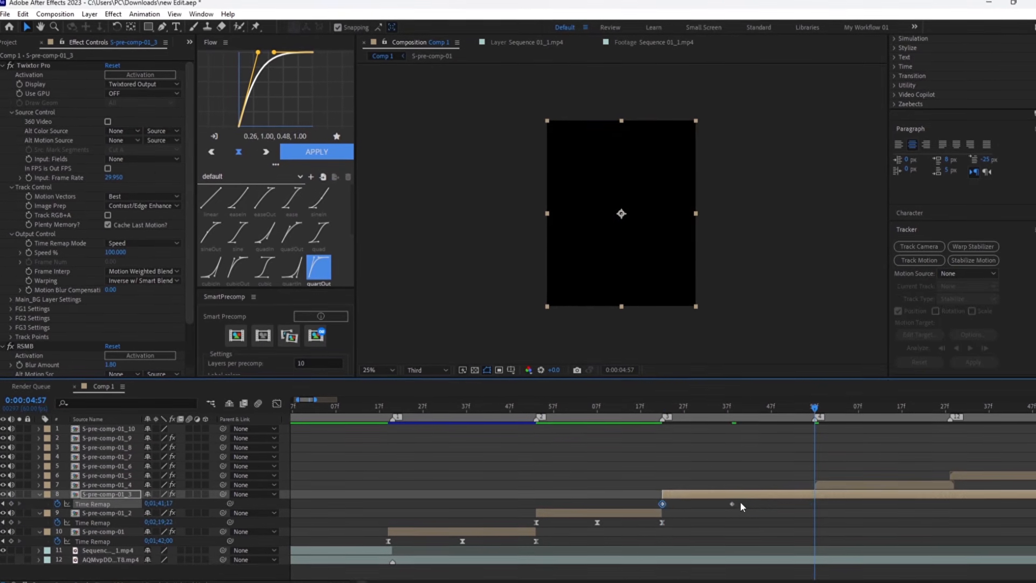
{"action": "key", "text": "Delete"}
{"action": "left_click_drag", "start_coordinate": [823, 495], "coordinate": [652, 507]}
{"action": "key", "text": "F9"}
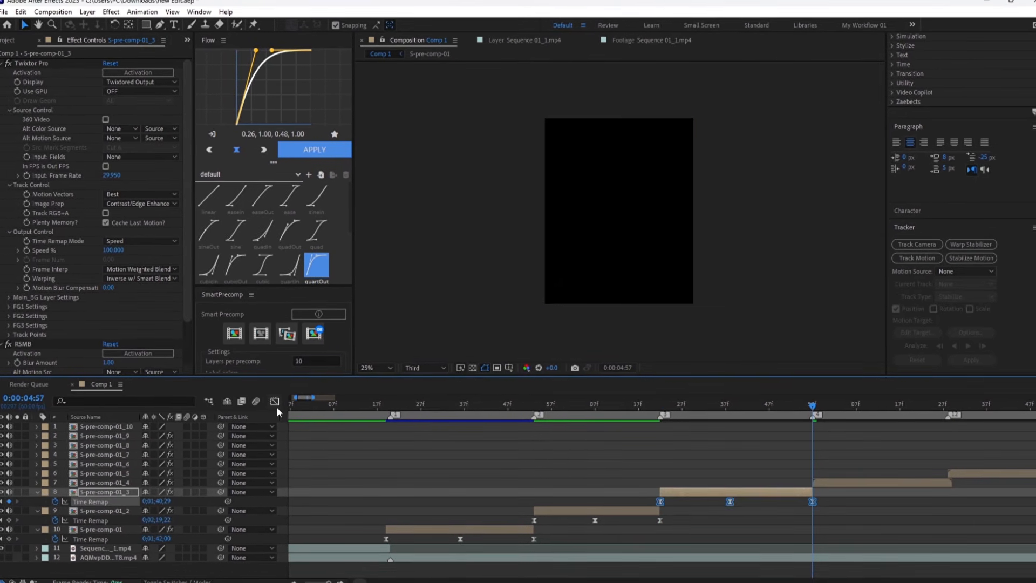
Step: Reshape the time remap graph of S-pre-comp-01_3 by extending the middle keyframe's ease handles into a rounded arch
{"action": "left_click", "coordinate": [277, 401]}
{"action": "left_click_drag", "start_coordinate": [757, 427], "coordinate": [703, 447]}
{"action": "left_click_drag", "start_coordinate": [709, 434], "coordinate": [683, 434]}
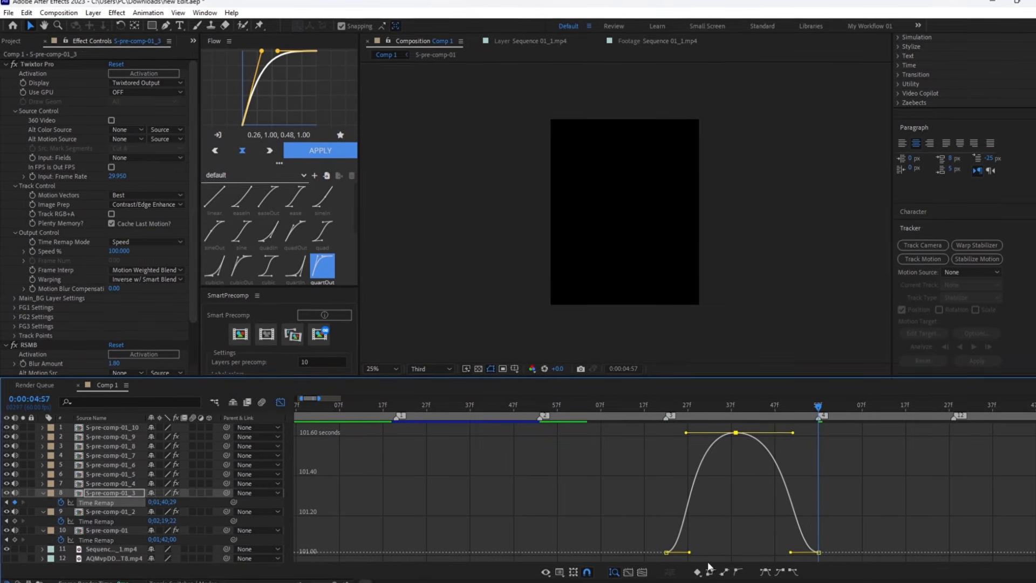
{"action": "left_click", "coordinate": [281, 402]}
{"action": "left_click", "coordinate": [819, 409]}
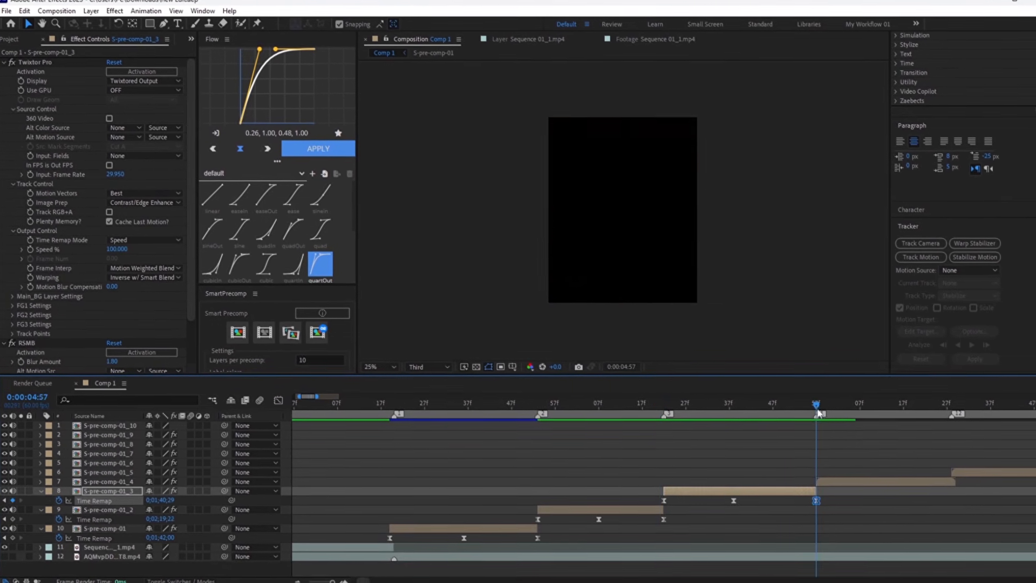
Step: Time-remap S-pre-comp-01_4 with start, middle and end keyframes up to 0:00:05:28, and shape its graph into a rounded arch with steep ends
{"action": "right_click", "coordinate": [846, 486]}
{"action": "mouse_move", "coordinate": [874, 216]}
{"action": "left_click", "coordinate": [770, 214]}
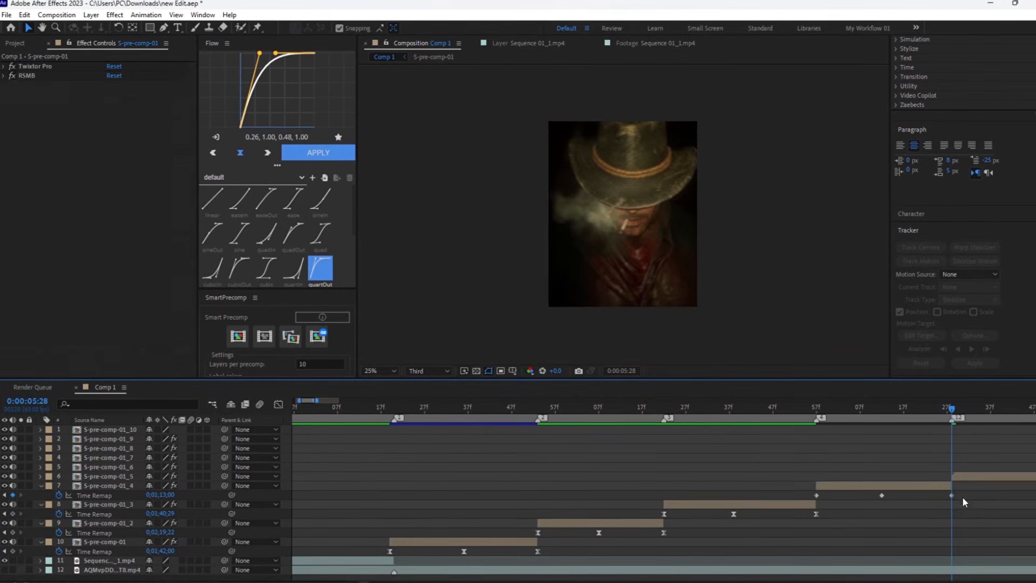
{"action": "key", "text": "shift+F3"}
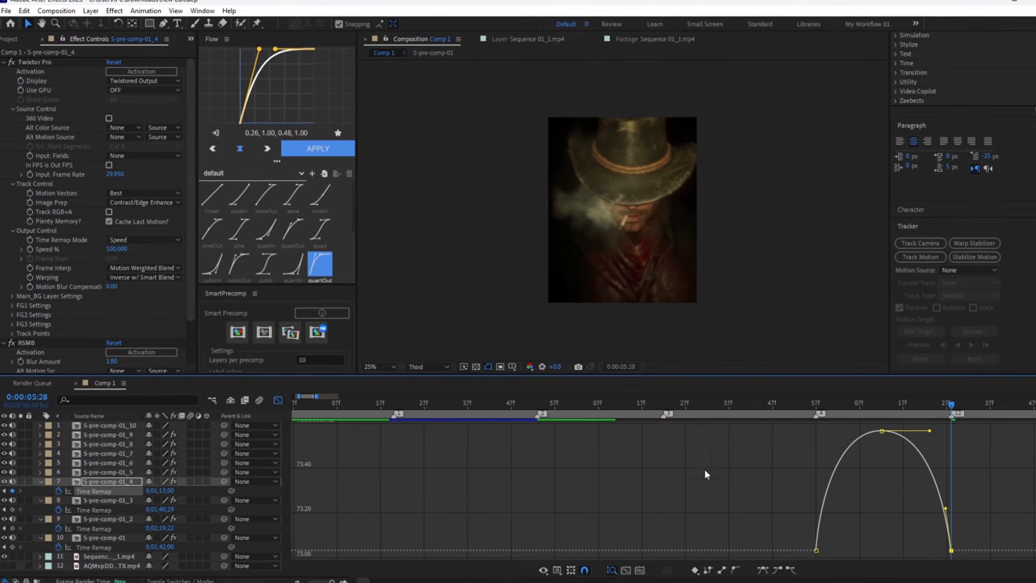
{"action": "key", "text": "shift+F3"}
Step: Preview the time-remapped clips around S-pre-comp-01_3 and S-pre-comp-01_4, and collapse the properties of S-pre-comp-01_4
{"action": "left_click", "coordinate": [760, 416]}
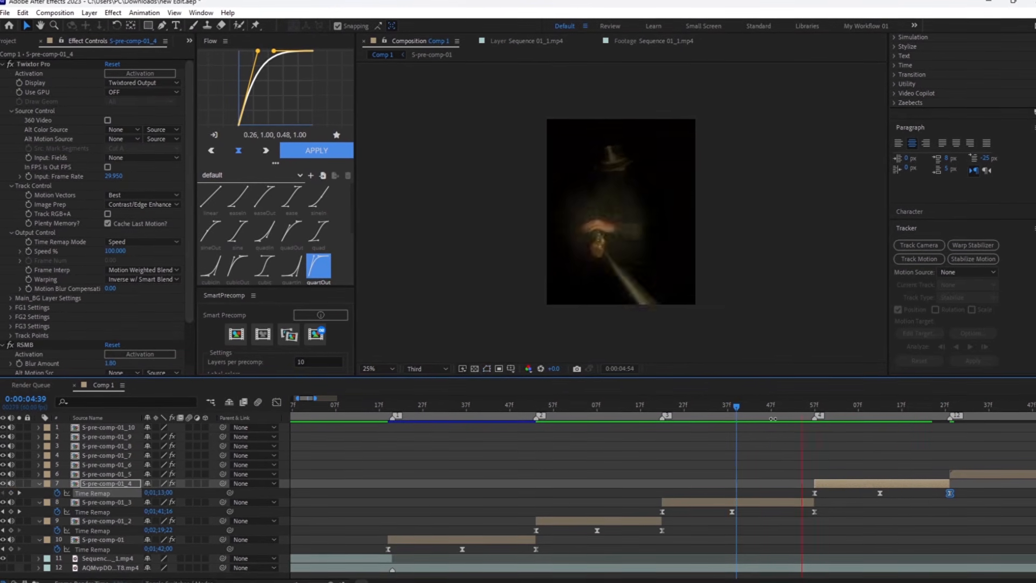
{"action": "scroll", "coordinate": [846, 408], "scroll_direction": "right", "scroll_amount": 3}
{"action": "left_click", "coordinate": [690, 407]}
{"action": "left_click", "coordinate": [40, 483]}
Step: Enable time remapping on S-pre-comp-01_5 from 0:00:05:28 and move its end keyframe to about the middle of the clip
{"action": "left_click", "coordinate": [760, 406]}
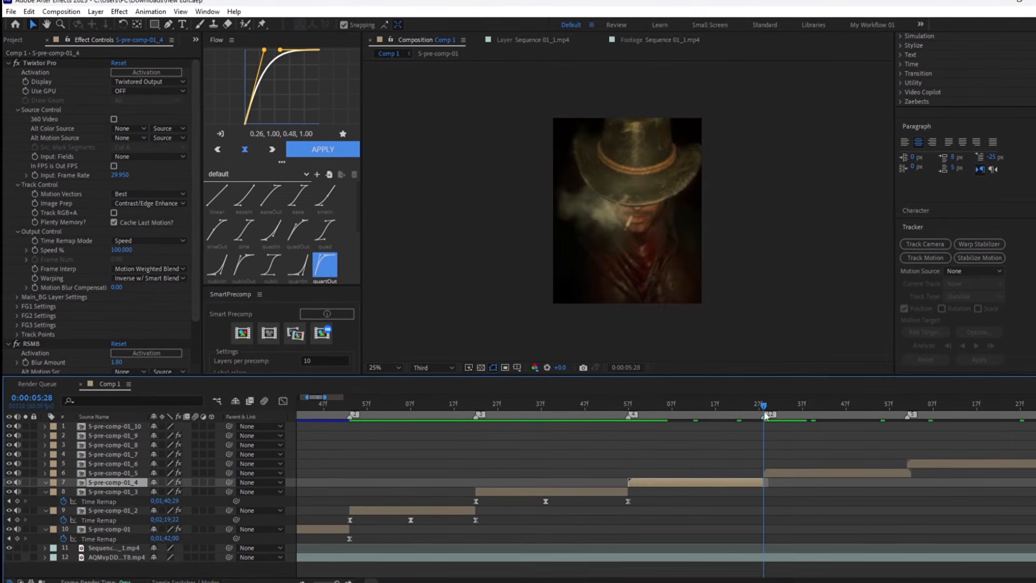
{"action": "right_click", "coordinate": [780, 474]}
{"action": "mouse_move", "coordinate": [817, 203]}
{"action": "left_click", "coordinate": [950, 203]}
{"action": "left_click_drag", "start_coordinate": [910, 480], "coordinate": [832, 481]}
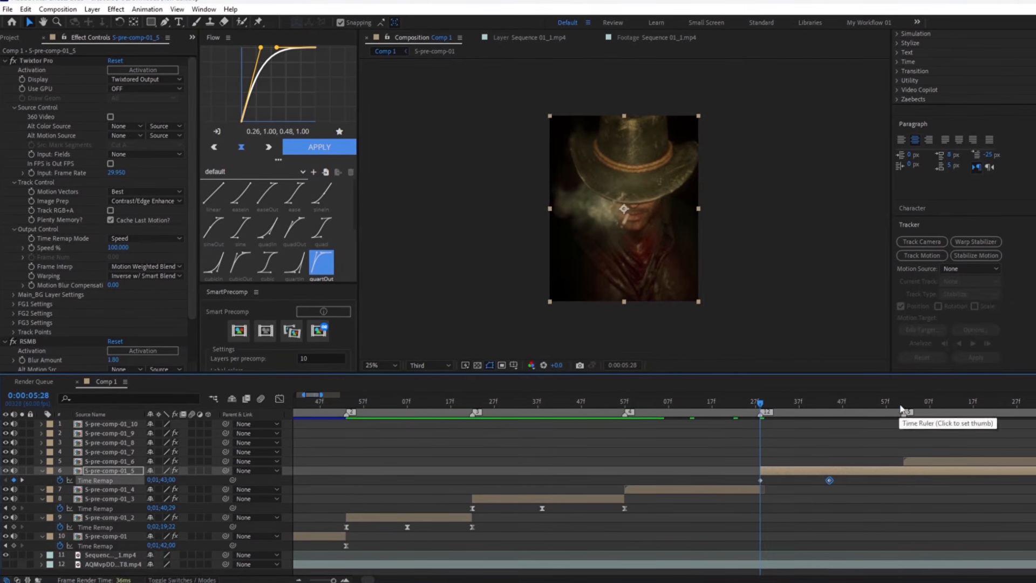
Step: Repeat the first time remap keyframe of S-pre-comp-01_5 at 0:00:06:01 and select its keyframes
{"action": "left_click", "coordinate": [906, 406]}
{"action": "left_click", "coordinate": [762, 480]}
{"action": "key", "text": "ctrl+c"}
{"action": "key", "text": "ctrl+v"}
{"action": "left_click_drag", "start_coordinate": [916, 478], "coordinate": [875, 490]}
Step: Reshape S-pre-comp-01_5's time remap graph into a rounded arch with steep start and end curves
{"action": "key", "text": "shift+F3"}
{"action": "left_click_drag", "start_coordinate": [848, 425], "coordinate": [786, 431]}
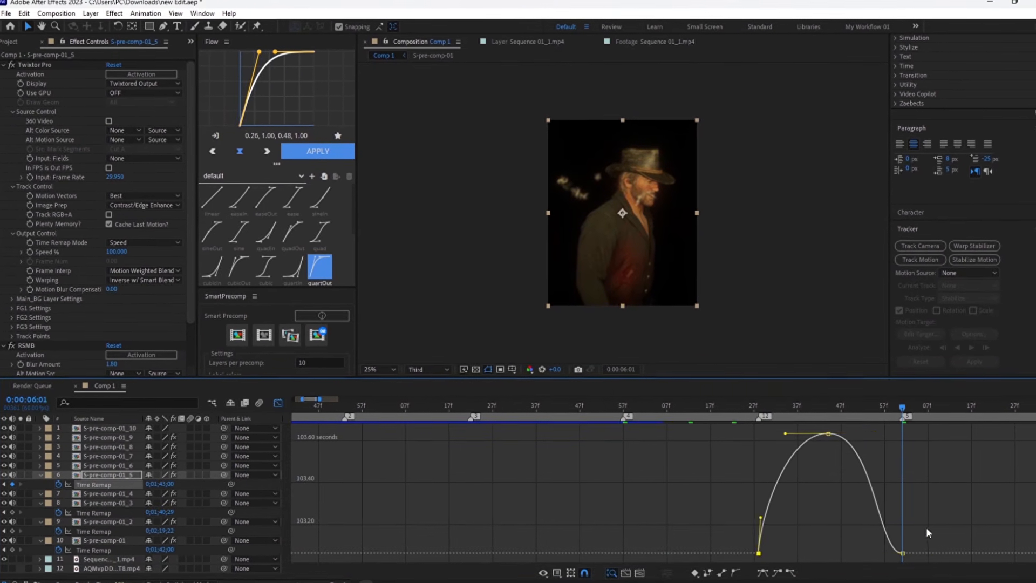
{"action": "left_click_drag", "start_coordinate": [927, 530], "coordinate": [886, 562]}
{"action": "left_click_drag", "start_coordinate": [879, 553], "coordinate": [895, 504]}
{"action": "key", "text": "shift+F3"}
{"action": "left_click", "coordinate": [848, 435]}
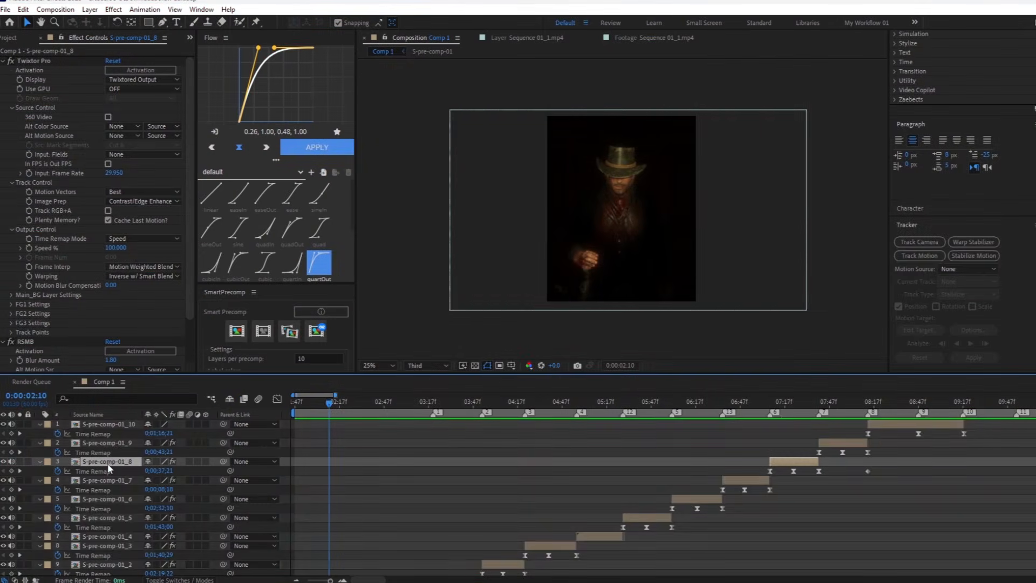
Step: Collapse the properties of all ten S-pre-comp layers and turn on motion blur for the selected layers
{"action": "left_click", "coordinate": [108, 463]}
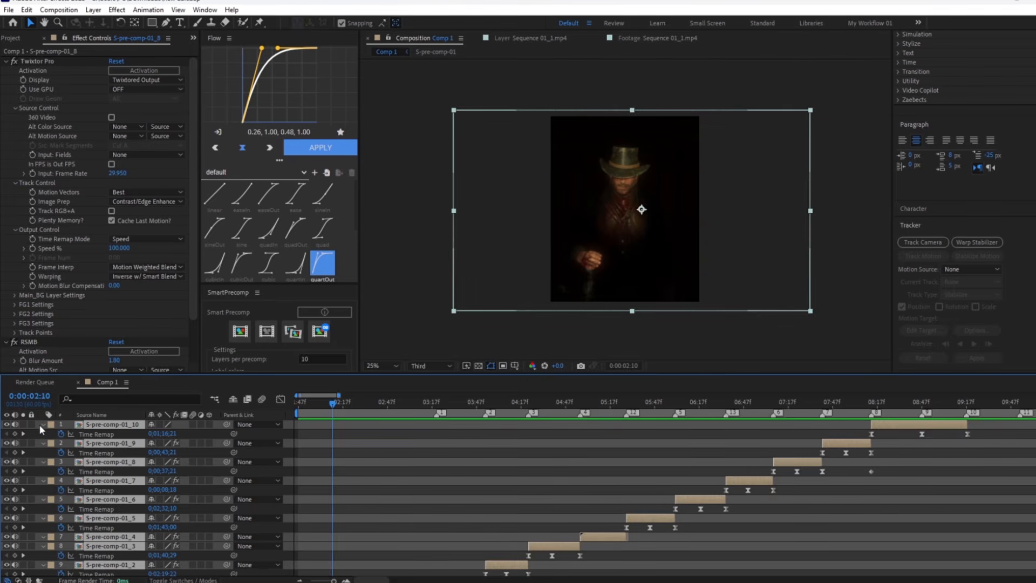
{"action": "left_click", "coordinate": [43, 425]}
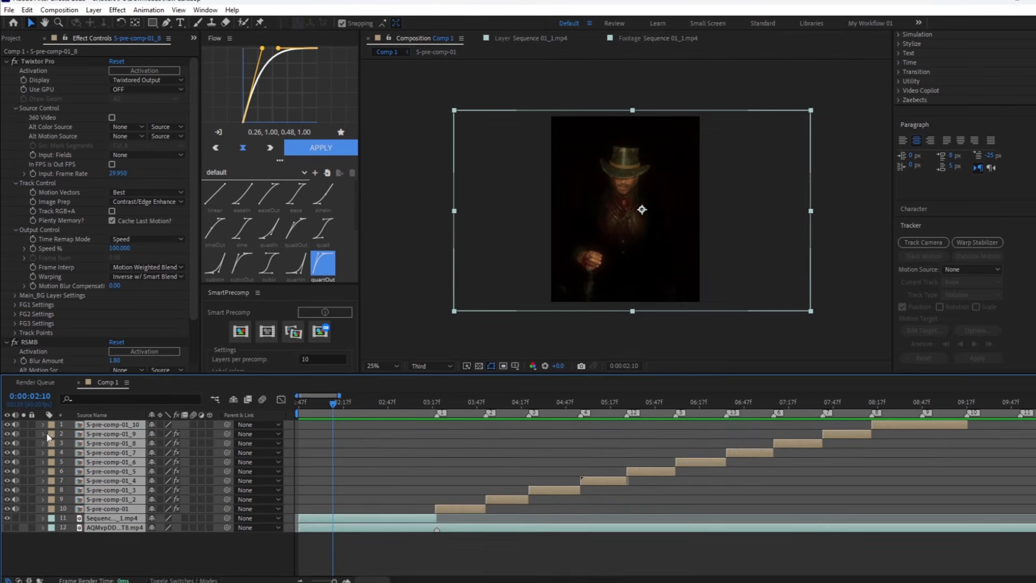
{"action": "left_click", "coordinate": [191, 509]}
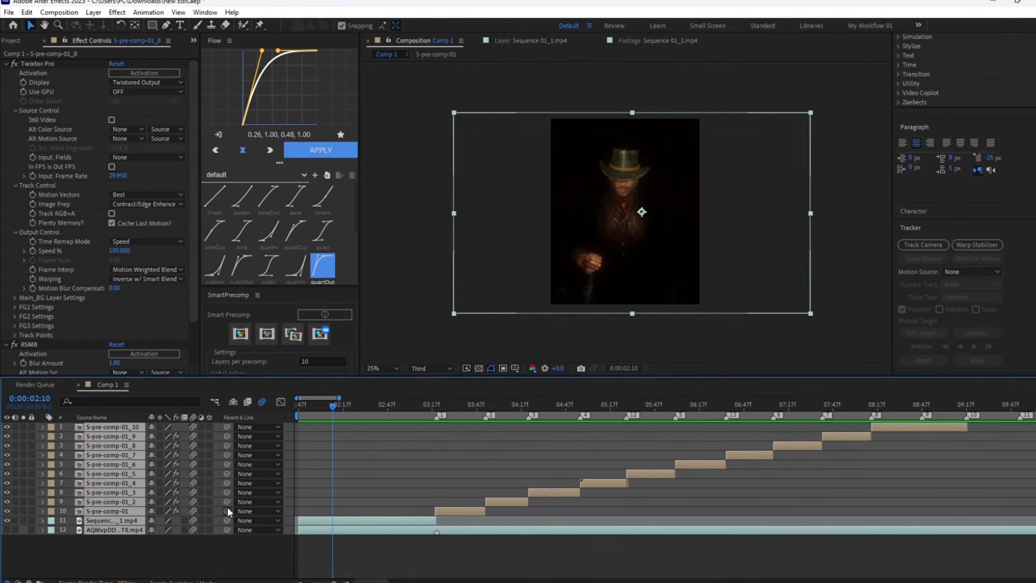
{"action": "left_click", "coordinate": [193, 550]}
Step: Create an adjustment layer and place it directly above S-pre-comp-01_2 in the layer stack
{"action": "left_click", "coordinate": [450, 403]}
{"action": "left_click_drag", "start_coordinate": [451, 407], "coordinate": [437, 406]}
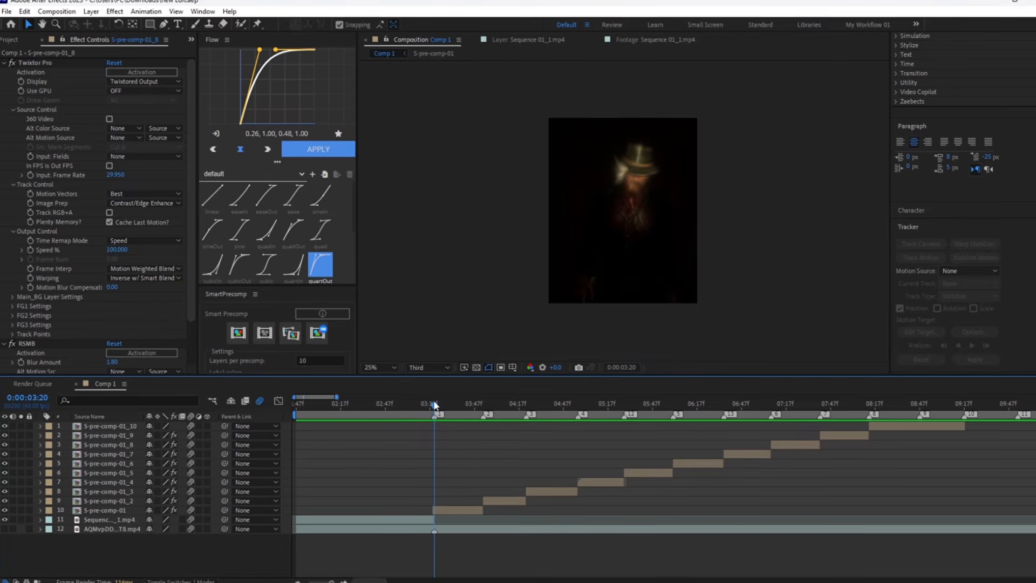
{"action": "right_click", "coordinate": [177, 421]}
{"action": "mouse_move", "coordinate": [214, 426]}
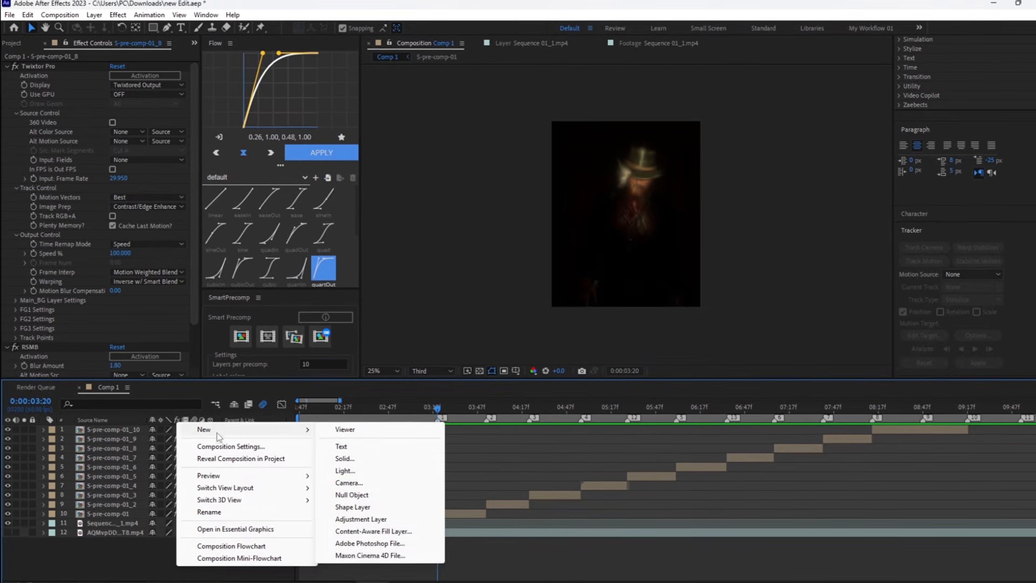
{"action": "left_click", "coordinate": [350, 518]}
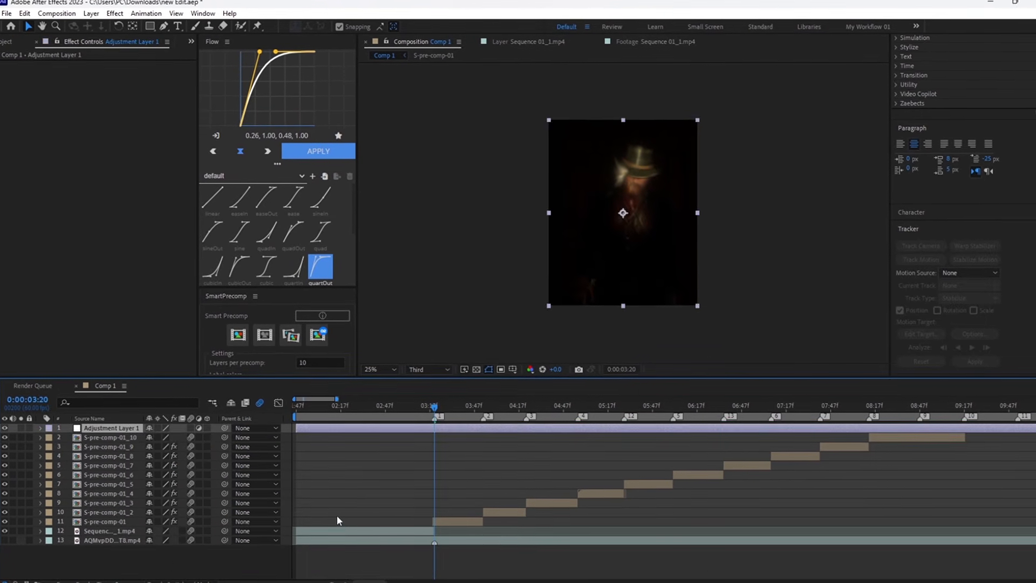
{"action": "left_click_drag", "start_coordinate": [132, 440], "coordinate": [382, 503]}
Step: Trim Adjustment Layer 1 so it spans 0:00:03:42 to 0:00:04:05 across the cut between the first two clips
{"action": "left_click", "coordinate": [469, 403]}
{"action": "key", "text": "ctrl+shift+d"}
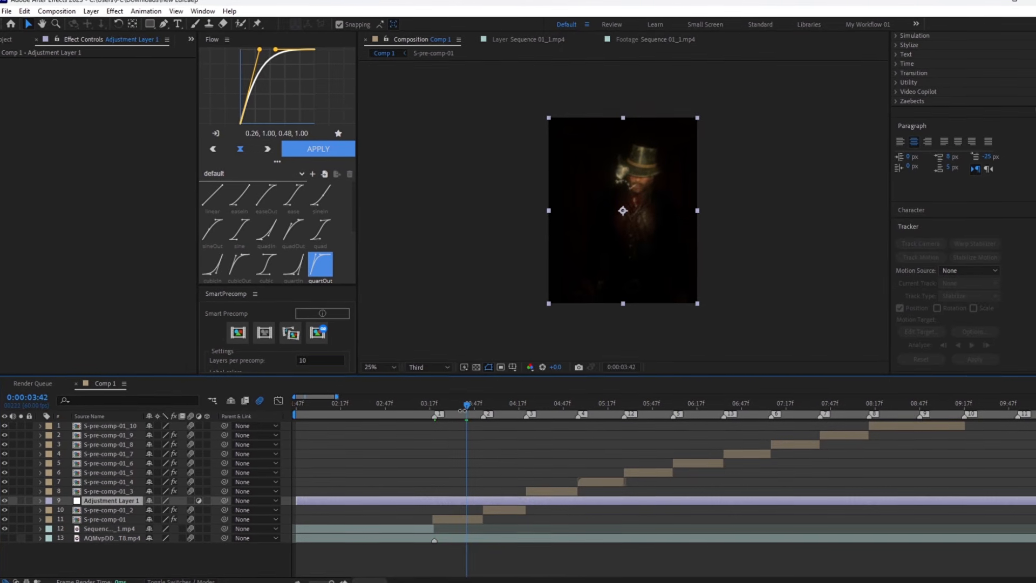
{"action": "key", "text": "Delete"}
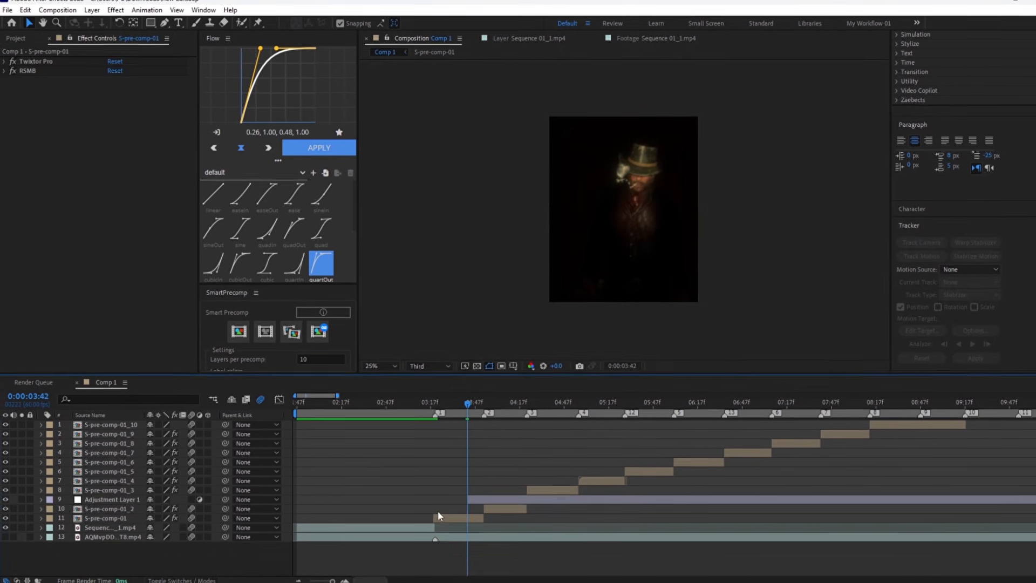
{"action": "key", "text": "equal"}
{"action": "key", "text": "equal"}
{"action": "left_click_drag", "start_coordinate": [584, 409], "coordinate": [603, 420]}
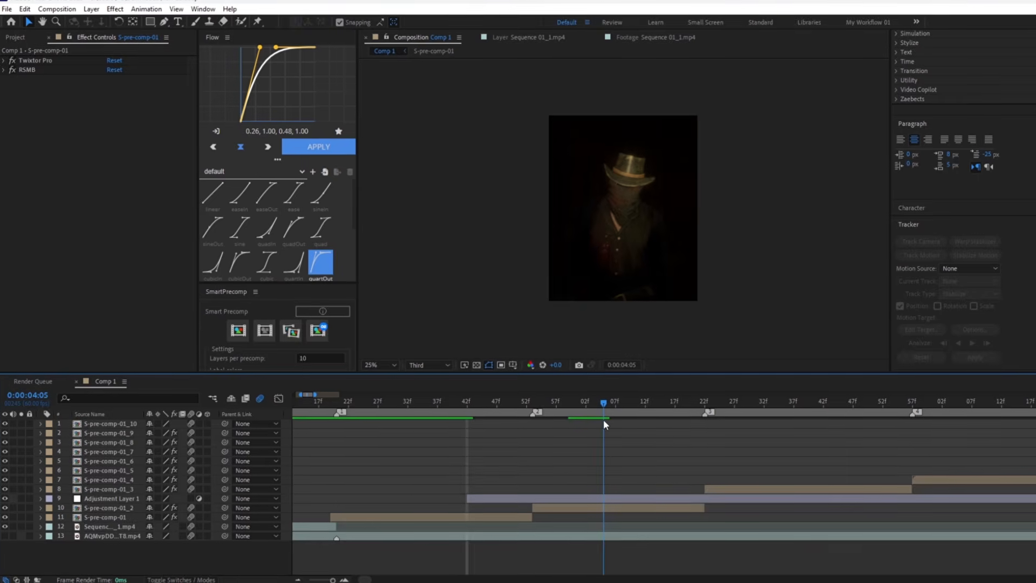
{"action": "left_click", "coordinate": [613, 497]}
{"action": "key", "text": "ctrl+shift+d"}
{"action": "key", "text": "Delete"}
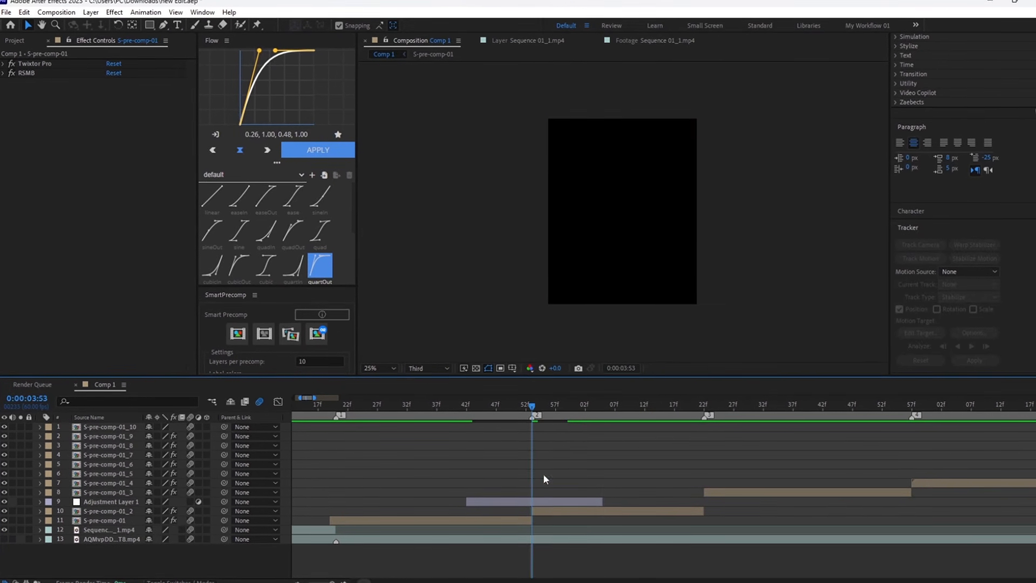
Step: Apply the Twitch effect to Adjustment Layer 1 with Amount 35 and speed 20
{"action": "left_click", "coordinate": [554, 503]}
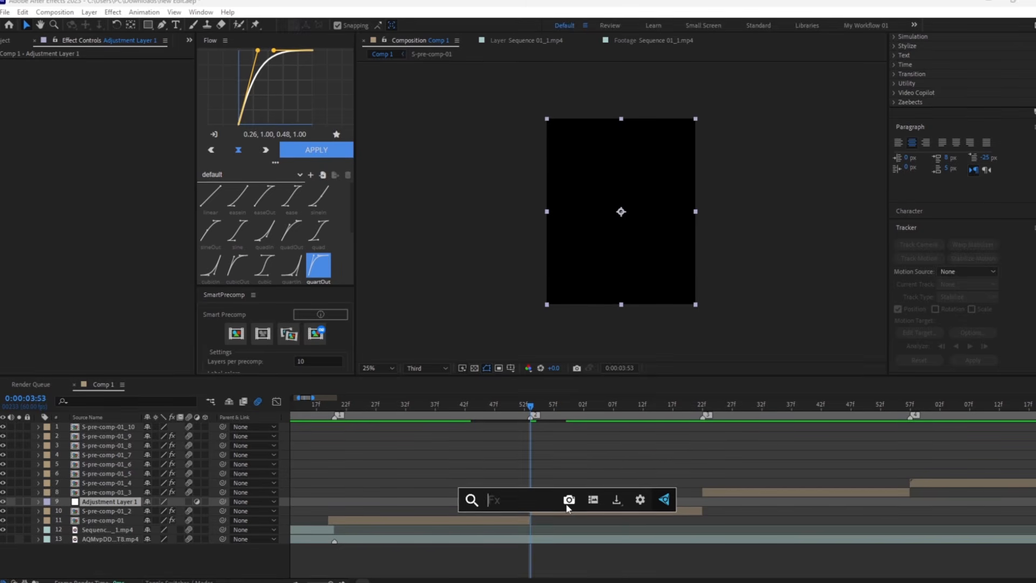
{"action": "type", "text": "twi"}
{"action": "left_click", "coordinate": [508, 477]}
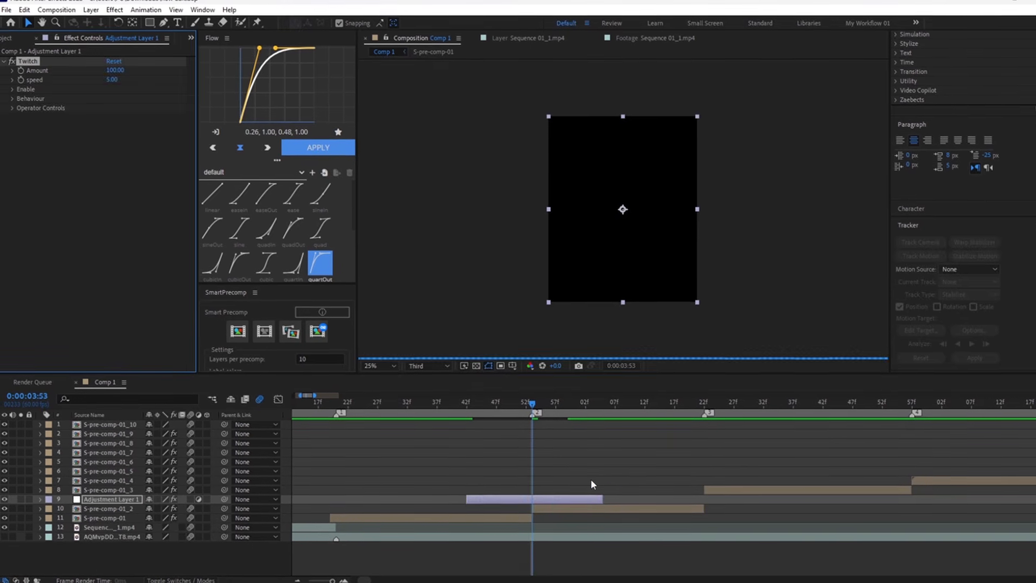
{"action": "left_click", "coordinate": [113, 71]}
{"action": "type", "text": "35"}
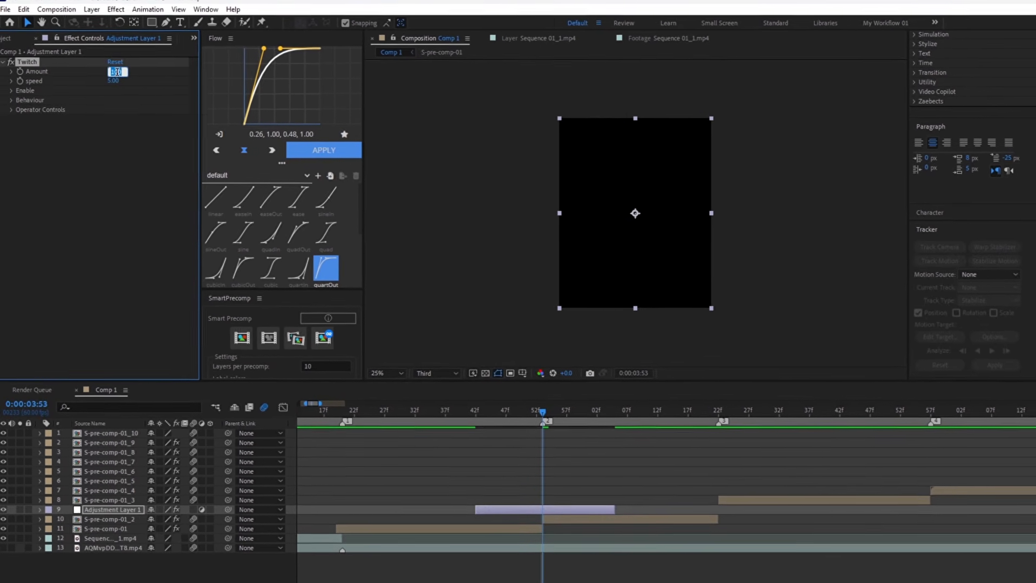
{"action": "key", "text": "Return"}
{"action": "left_click", "coordinate": [126, 91]}
{"action": "type", "text": "20"}
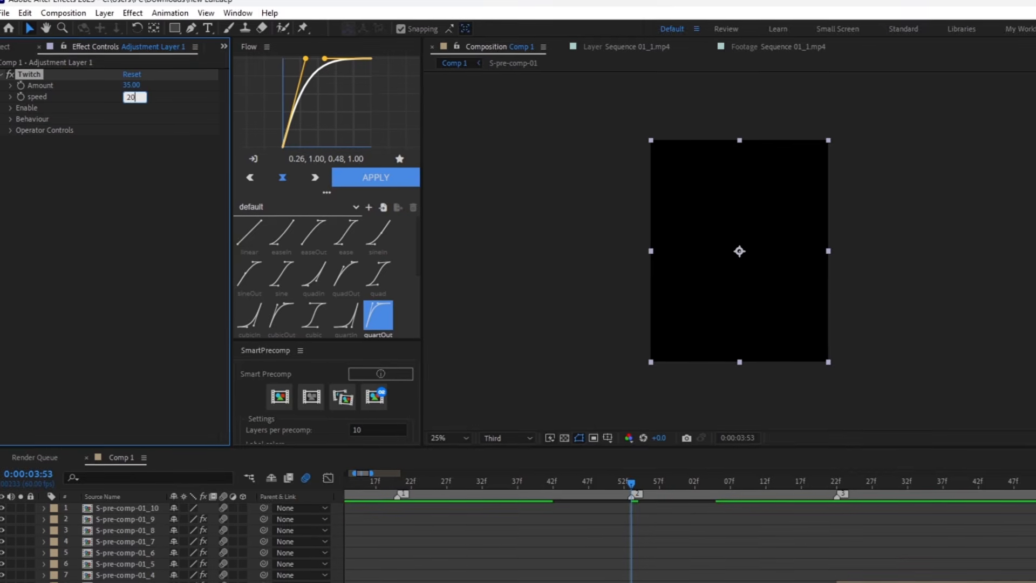
Step: Enable the Blur, Light and Slide operators of Twitch and expand its Behaviour settings
{"action": "left_click", "coordinate": [8, 113]}
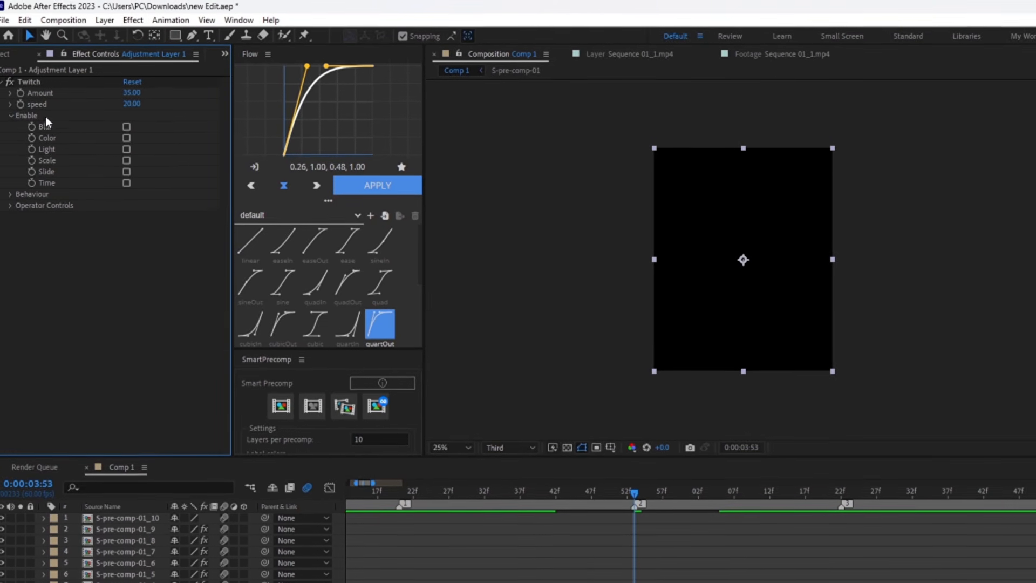
{"action": "left_click", "coordinate": [125, 145]}
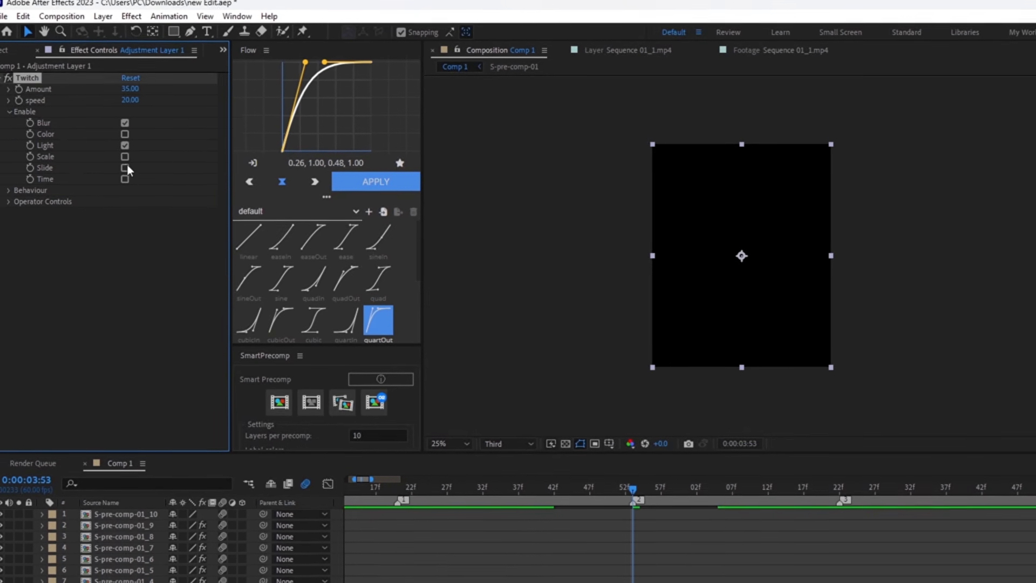
{"action": "left_click", "coordinate": [125, 167]}
{"action": "left_click", "coordinate": [9, 193]}
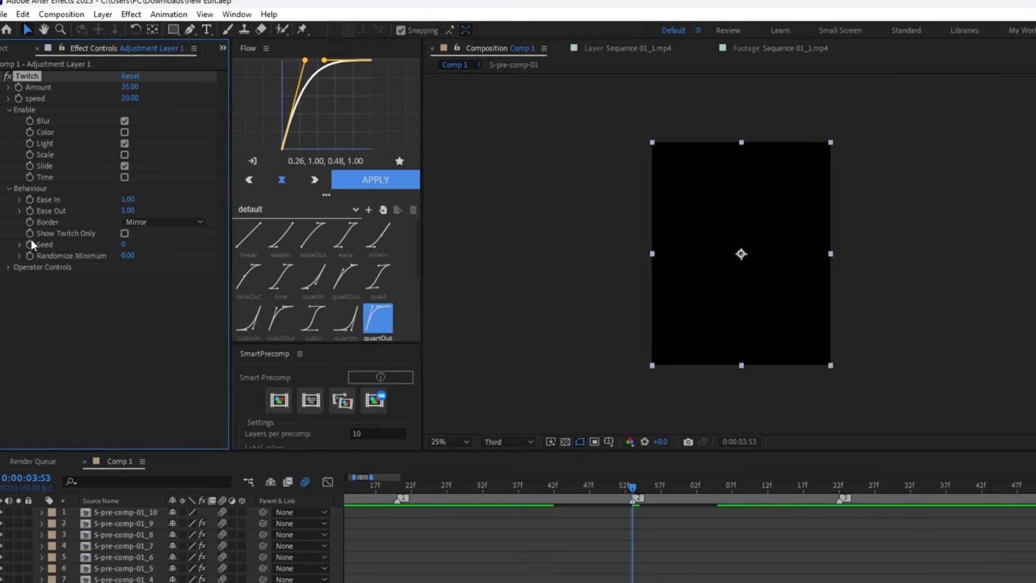
Step: Set Twitch's Blur Amount to 40 and Slide Amount to 35 in the operator controls
{"action": "left_click", "coordinate": [7, 272]}
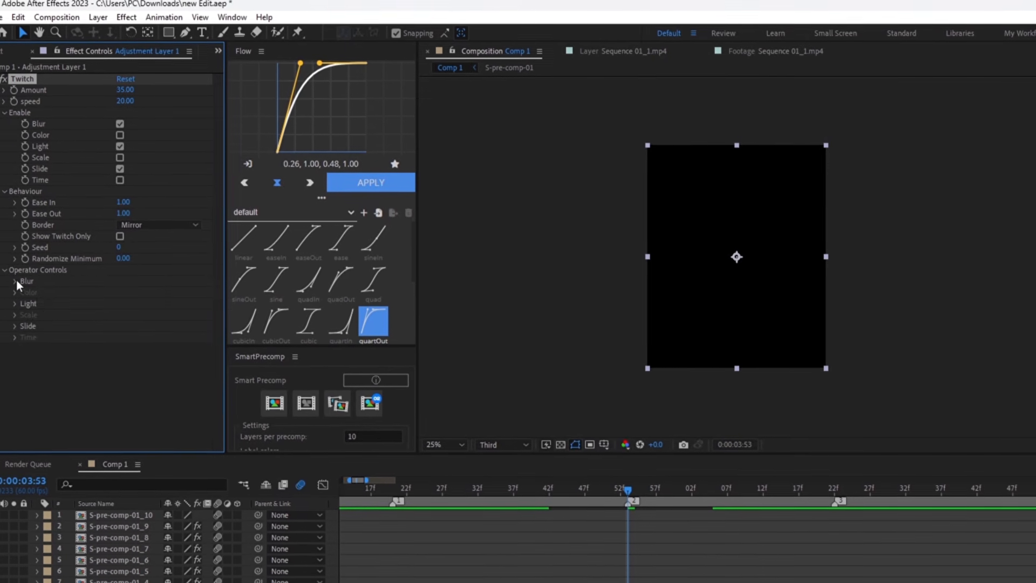
{"action": "left_click", "coordinate": [15, 278]}
{"action": "type", "text": "40"}
{"action": "key", "text": "Return"}
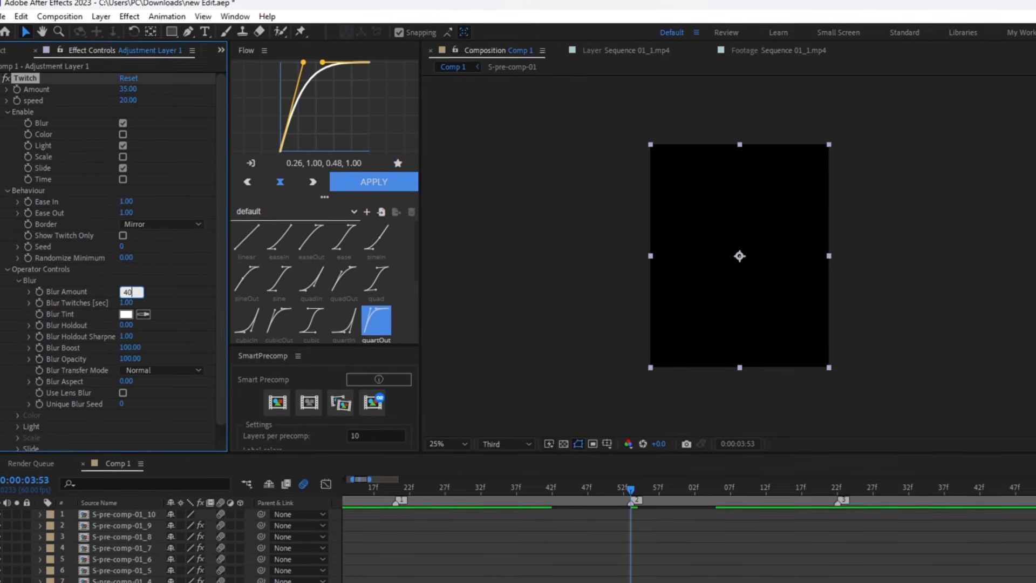
{"action": "left_click", "coordinate": [21, 280]}
{"action": "left_click", "coordinate": [16, 327]}
{"action": "left_click", "coordinate": [128, 338]}
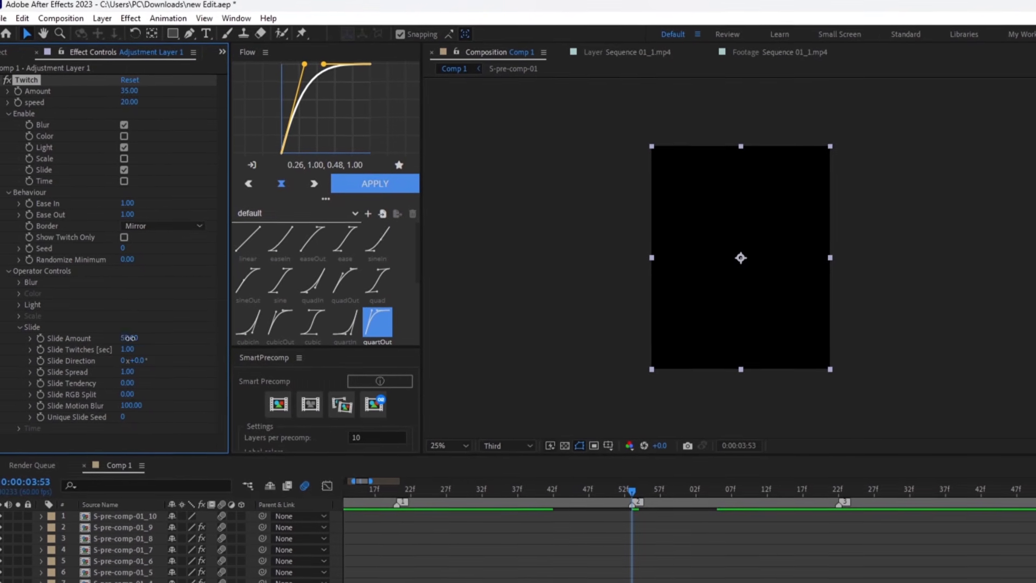
{"action": "type", "text": "35"}
{"action": "key", "text": "Return"}
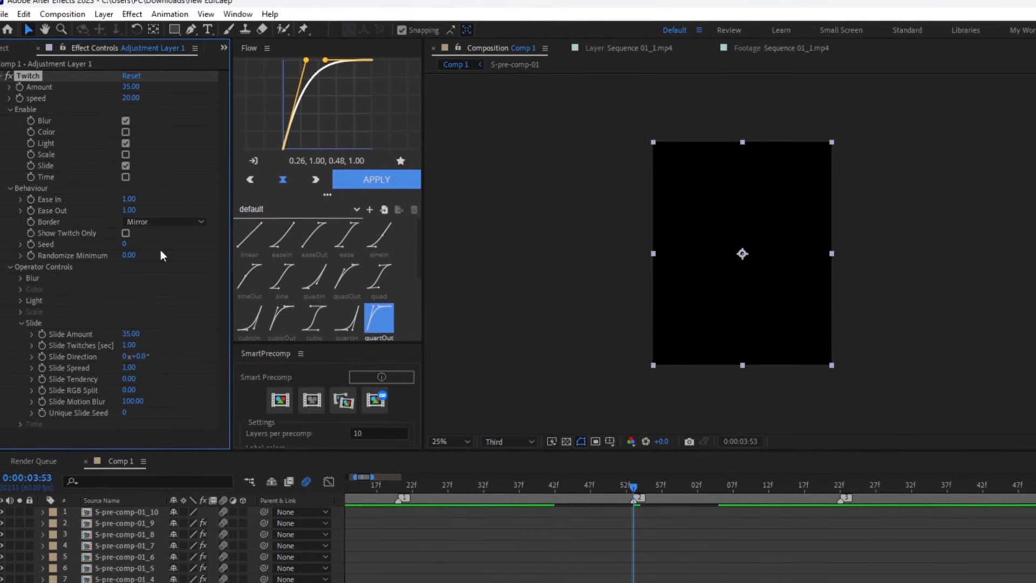
Step: Keyframe the Twitch Amount at 35 on the 0:00:03:53 cut and at 0 on the layer's start, 0:00:03:42
{"action": "left_click", "coordinate": [18, 88]}
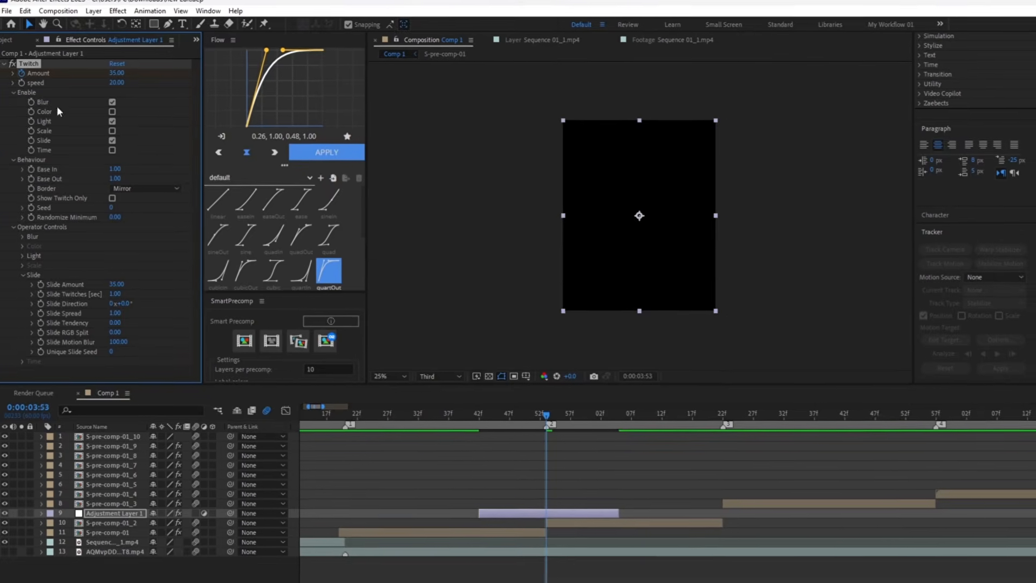
{"action": "left_click", "coordinate": [466, 405]}
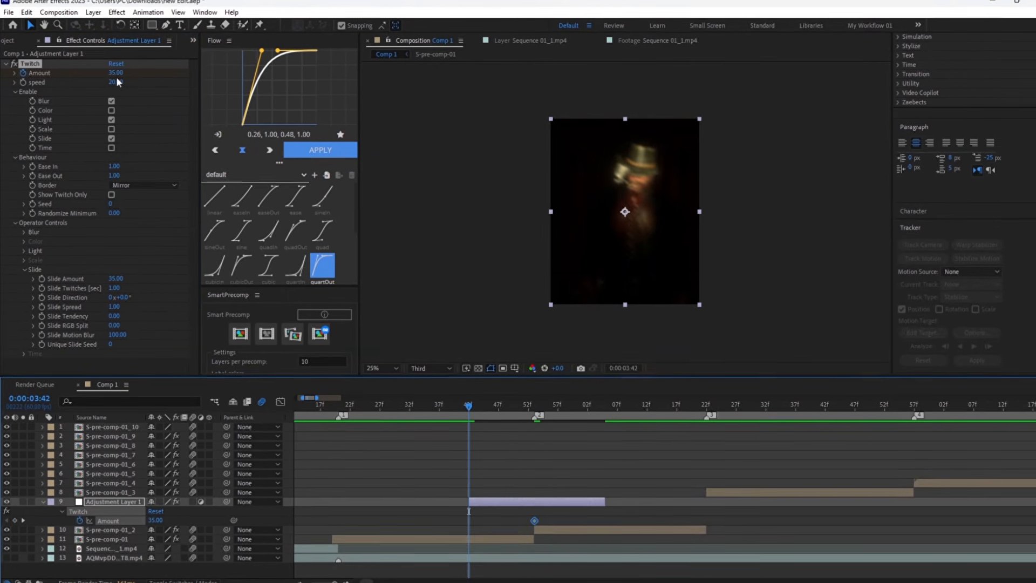
{"action": "left_click", "coordinate": [116, 71]}
{"action": "type", "text": "0"}
{"action": "key", "text": "Return"}
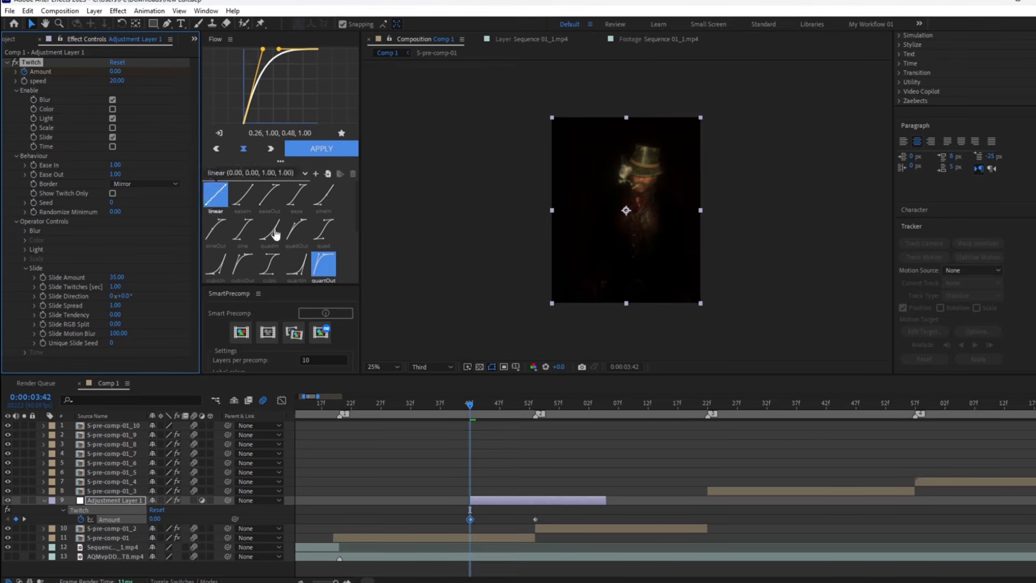
Step: Keyframe the Twitch Amount at 0 on the end of the adjustment layer, 0:00:04:05
{"action": "left_click", "coordinate": [604, 406]}
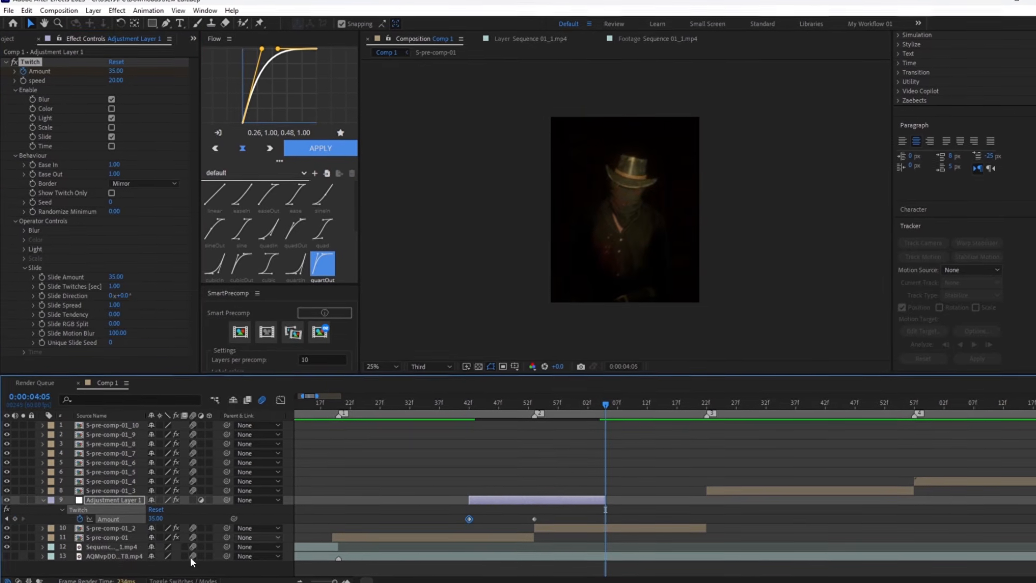
{"action": "left_click", "coordinate": [149, 520]}
{"action": "type", "text": "0"}
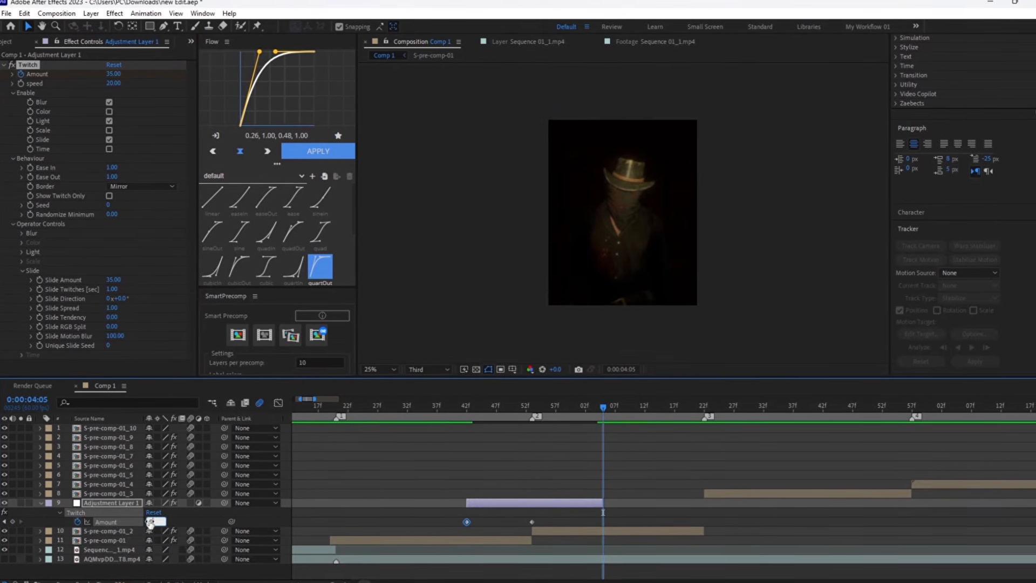
{"action": "key", "text": "Return"}
Step: Easy-ease the three Twitch Amount keyframes and reshape the value graph into a sharp peak at the cut
{"action": "left_click_drag", "start_coordinate": [531, 528], "coordinate": [436, 533]}
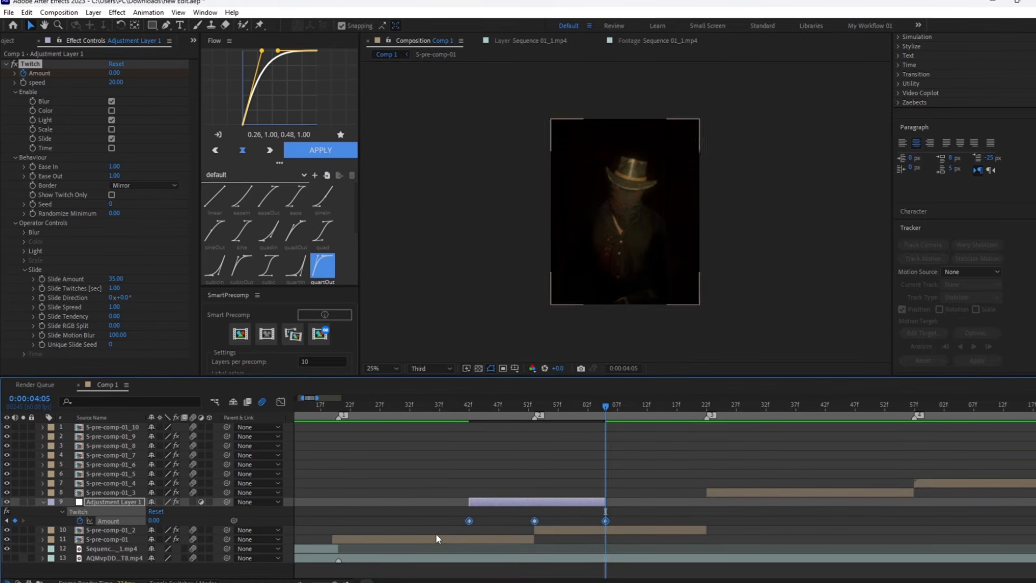
{"action": "key", "text": "F9"}
{"action": "left_click", "coordinate": [277, 404]}
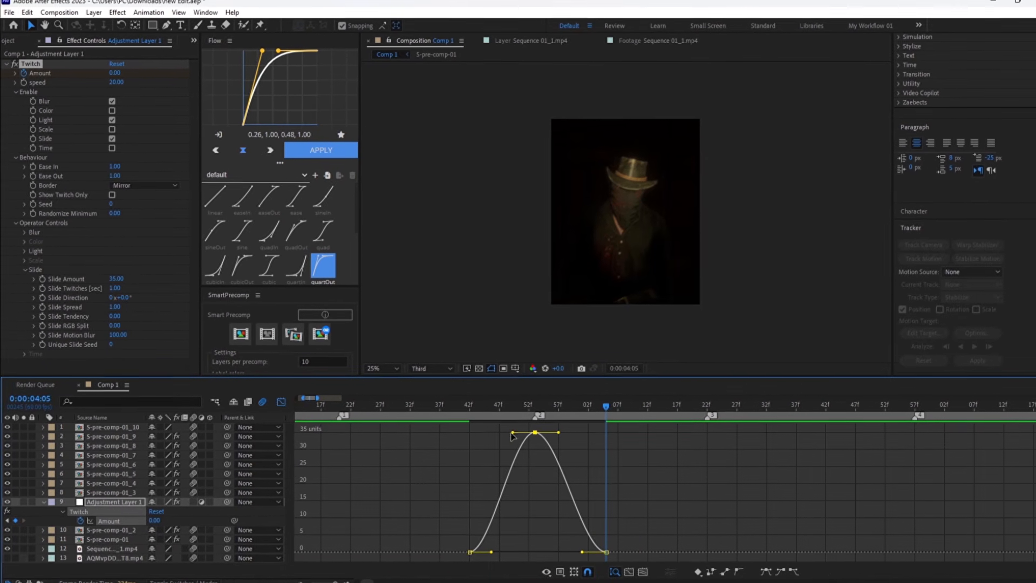
{"action": "left_click_drag", "start_coordinate": [512, 431], "coordinate": [533, 479]}
{"action": "left_click_drag", "start_coordinate": [555, 434], "coordinate": [533, 471]}
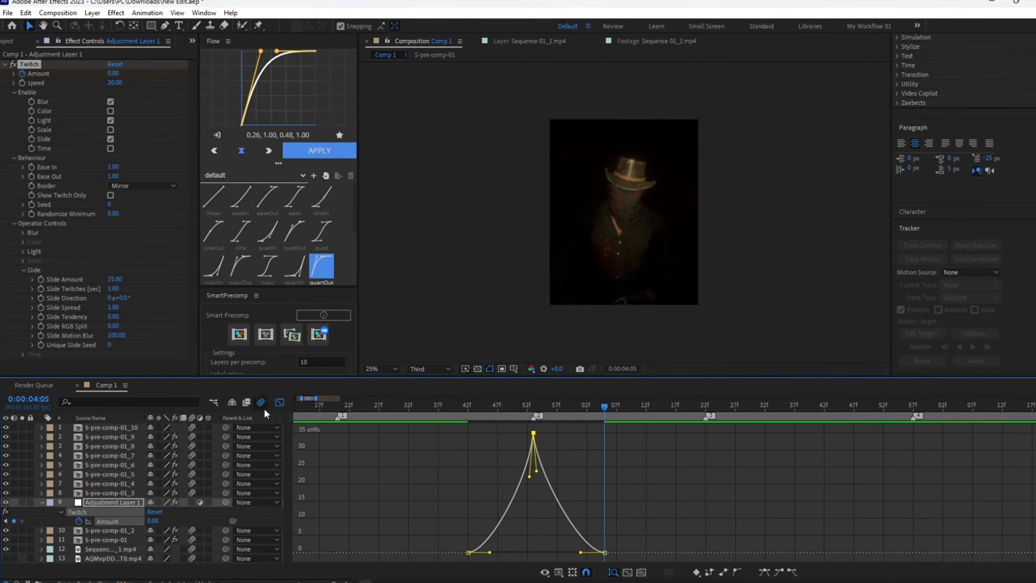
{"action": "left_click", "coordinate": [281, 402]}
Step: Mark the 0:00:03:53 cut on the adjustment layer and place a duplicate of the layer above S-pre-comp-01_3
{"action": "left_click", "coordinate": [529, 415]}
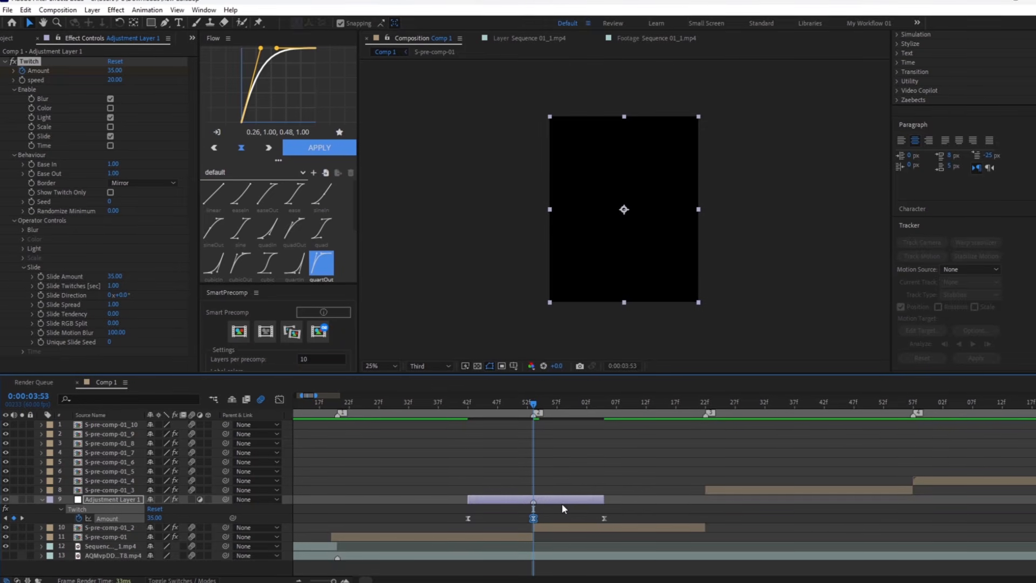
{"action": "key", "text": "ctrl+d"}
{"action": "key", "text": "Delete"}
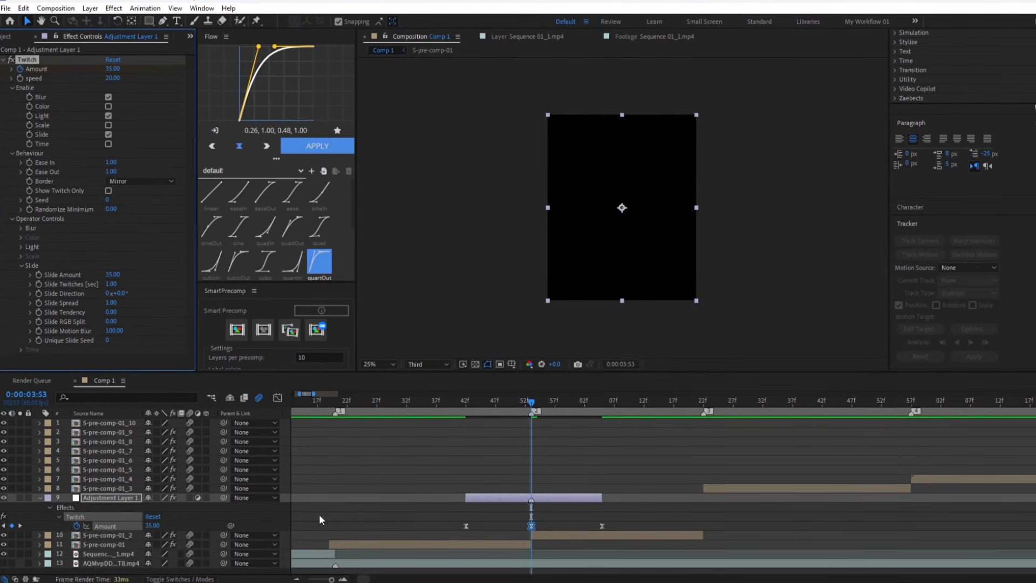
{"action": "left_click", "coordinate": [115, 500]}
{"action": "key", "text": "ctrl+d"}
{"action": "key", "text": "ctrl+alt+Up"}
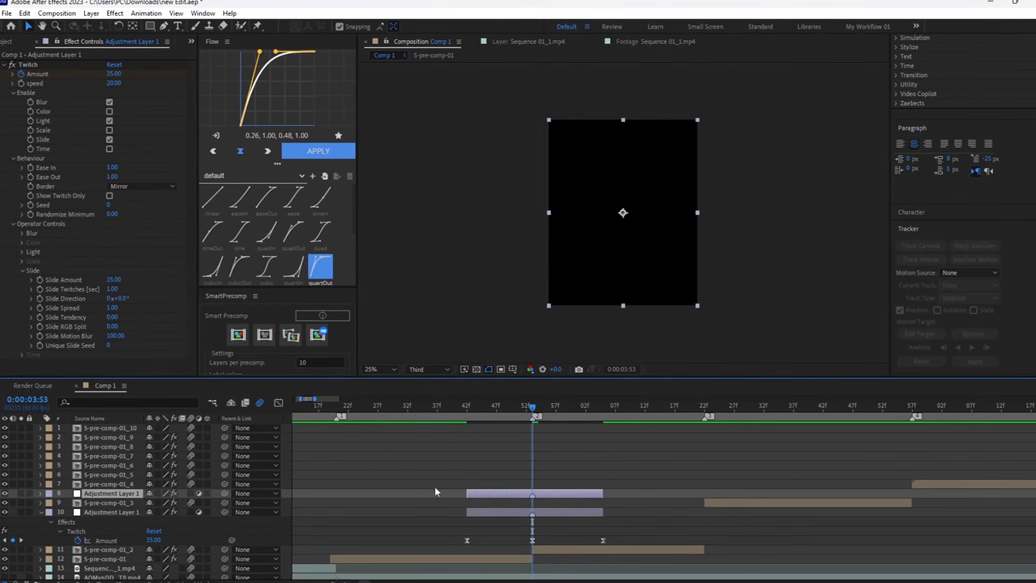
Step: Place Twitch adjustment layer copies above S-pre-comp-01_3, _4 and _5, with their markers aligned to those clips' starts
{"action": "key", "text": "ctrl+d"}
{"action": "left_click_drag", "start_coordinate": [556, 491], "coordinate": [929, 484]}
{"action": "key", "text": "ctrl+alt+Up"}
{"action": "key", "text": "ctrl+d"}
{"action": "key", "text": "minus"}
{"action": "left_click_drag", "start_coordinate": [128, 483], "coordinate": [128, 469]}
{"action": "left_click_drag", "start_coordinate": [738, 473], "coordinate": [829, 473]}
Step: Duplicate the adjustment layer above S-pre-comp-01_6 and _7, aligning each copy's marker with the start of its clip
{"action": "key", "text": "ctrl+d"}
{"action": "left_click_drag", "start_coordinate": [132, 477], "coordinate": [131, 461]}
{"action": "left_click_drag", "start_coordinate": [830, 465], "coordinate": [927, 467]}
{"action": "key", "text": "ctrl+d"}
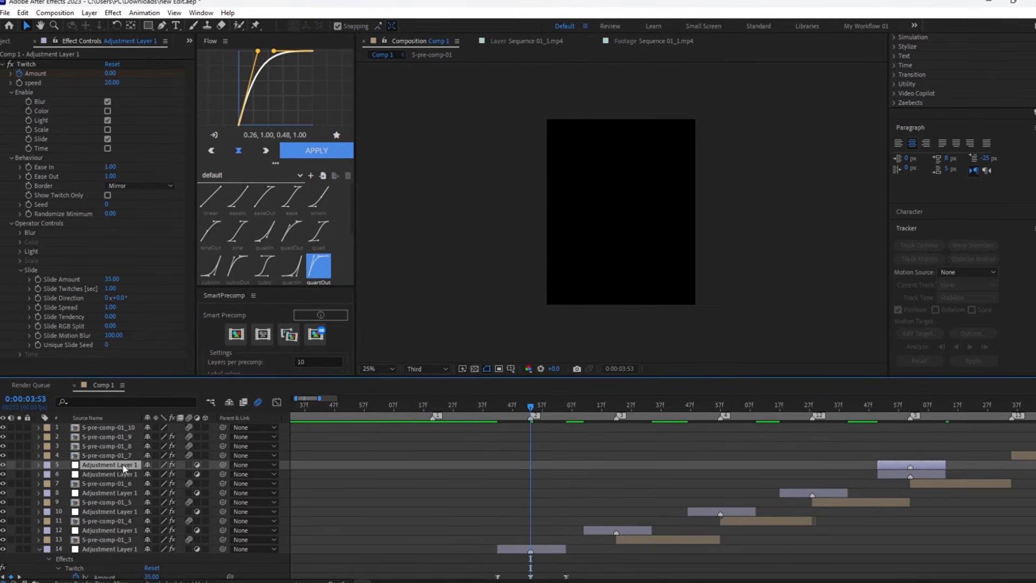
{"action": "left_click_drag", "start_coordinate": [123, 468], "coordinate": [124, 452]}
{"action": "left_click_drag", "start_coordinate": [920, 455], "coordinate": [1022, 455]}
Step: Duplicate the adjustment layer above S-pre-comp-01_8, _9 and _10, aligning each copy's marker with the start of its clip
{"action": "key", "text": "ctrl+d"}
{"action": "scroll", "coordinate": [450, 488], "scroll_direction": "down", "scroll_amount": 2}
{"action": "left_click_drag", "start_coordinate": [124, 452], "coordinate": [124, 438]}
{"action": "left_click_drag", "start_coordinate": [771, 444], "coordinate": [822, 445]}
{"action": "key", "text": "ctrl+d"}
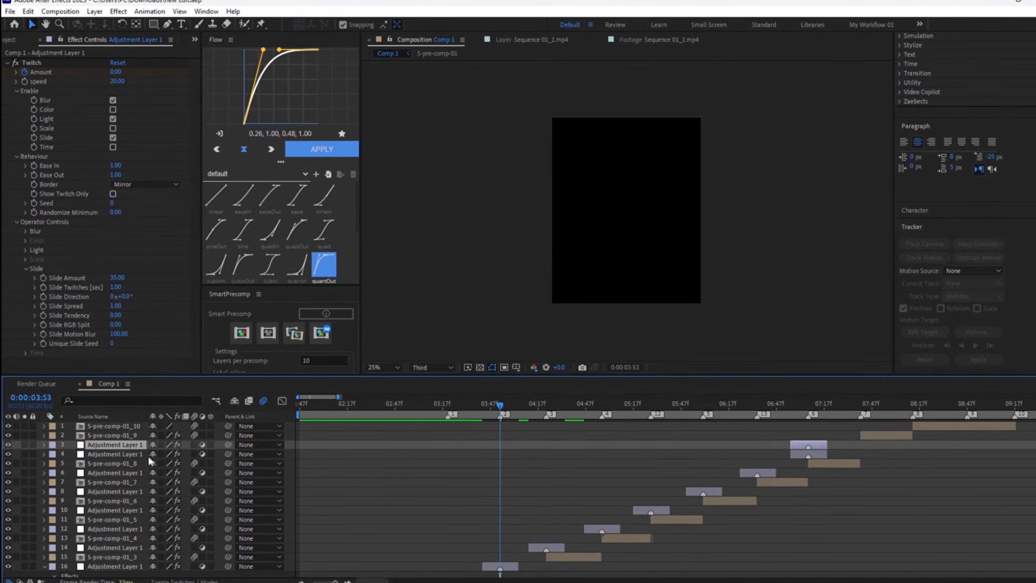
{"action": "left_click_drag", "start_coordinate": [125, 444], "coordinate": [124, 429]}
{"action": "left_click_drag", "start_coordinate": [819, 435], "coordinate": [872, 436]}
{"action": "key", "text": "ctrl+d"}
{"action": "left_click_drag", "start_coordinate": [119, 434], "coordinate": [120, 421]}
{"action": "left_click_drag", "start_coordinate": [860, 425], "coordinate": [912, 425]}
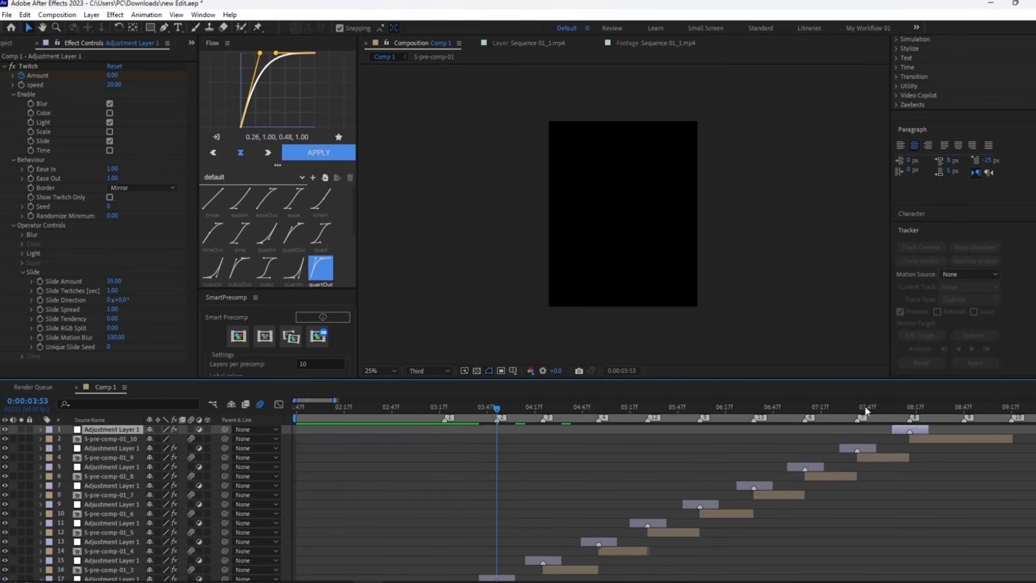
Step: Preview the composition from 0:00:02:28 to review the Twitch transitions across the cuts
{"action": "left_click", "coordinate": [362, 403]}
{"action": "key", "text": "space"}
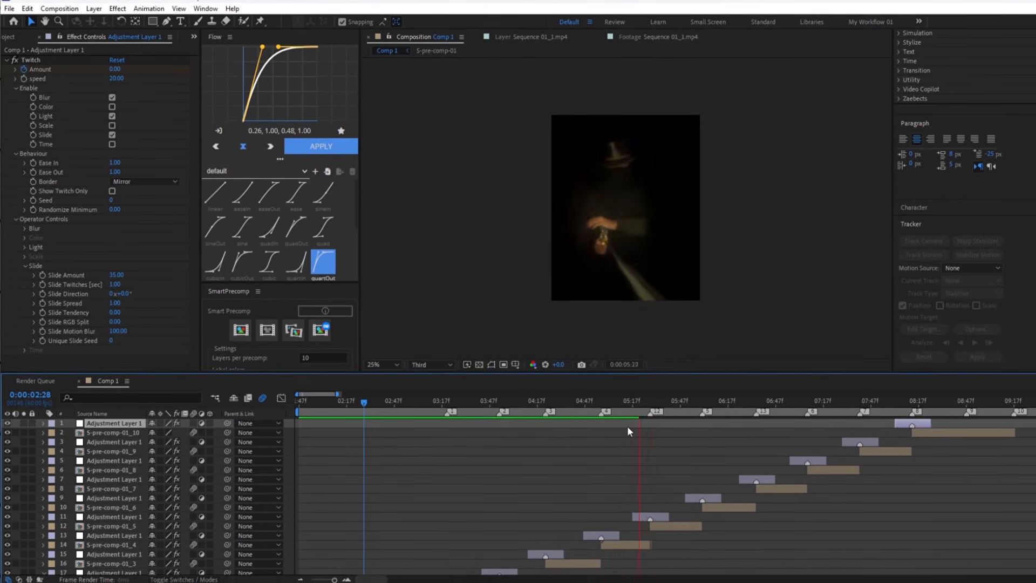